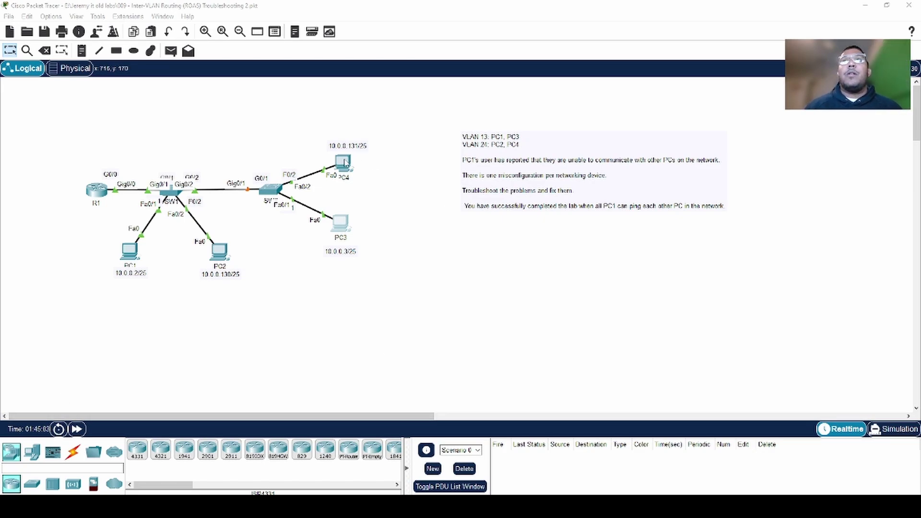
Enlarge the topology and read the lab instructions, VLAN assignments and PC addresses in the workspace.
{"action": "left_click", "coordinate": [298, 111]}
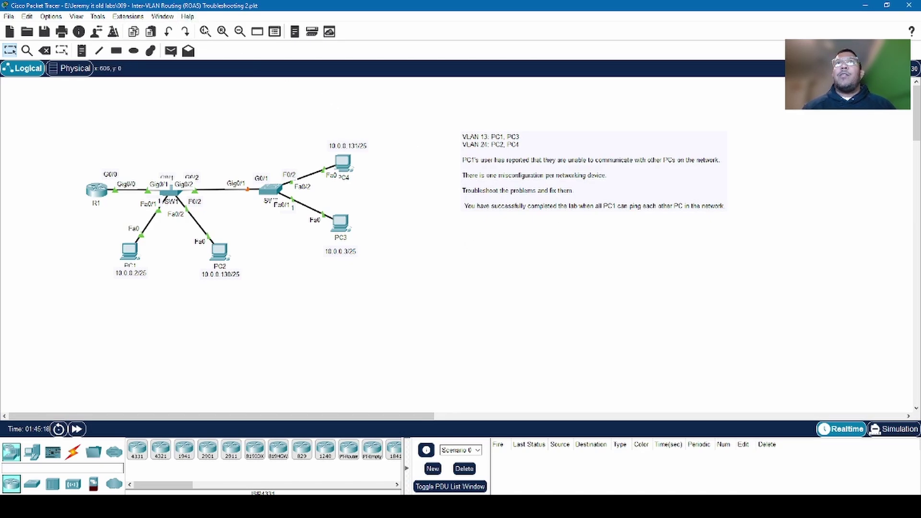
{"action": "left_click", "coordinate": [207, 30]}
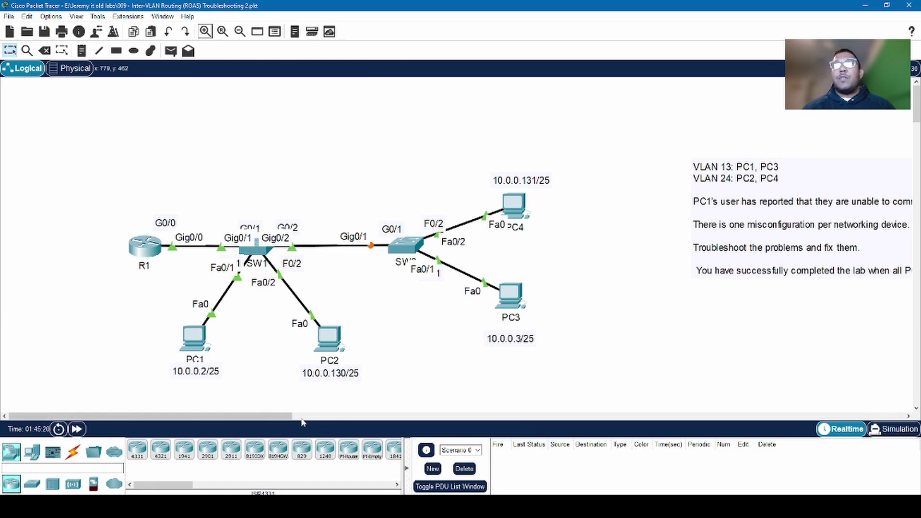
{"action": "left_click_drag", "start_coordinate": [288, 416], "coordinate": [413, 416]}
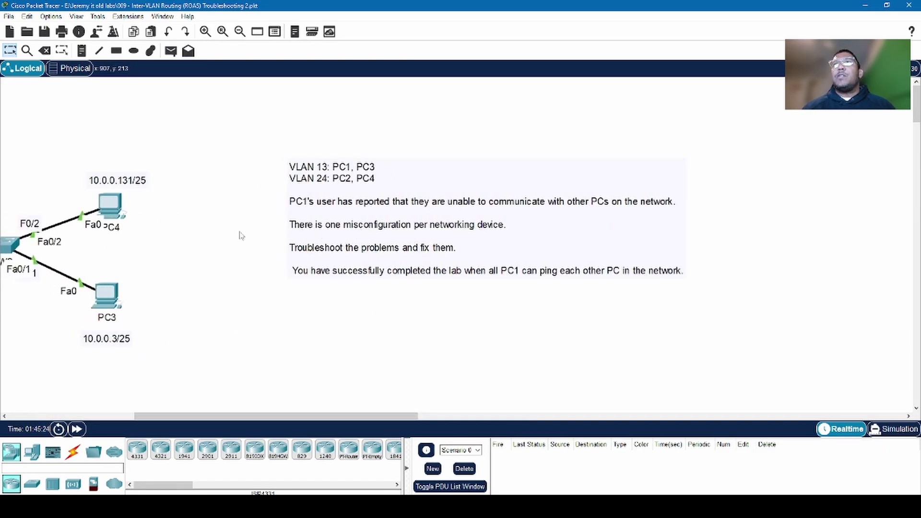
{"action": "left_click_drag", "start_coordinate": [289, 416], "coordinate": [147, 405]}
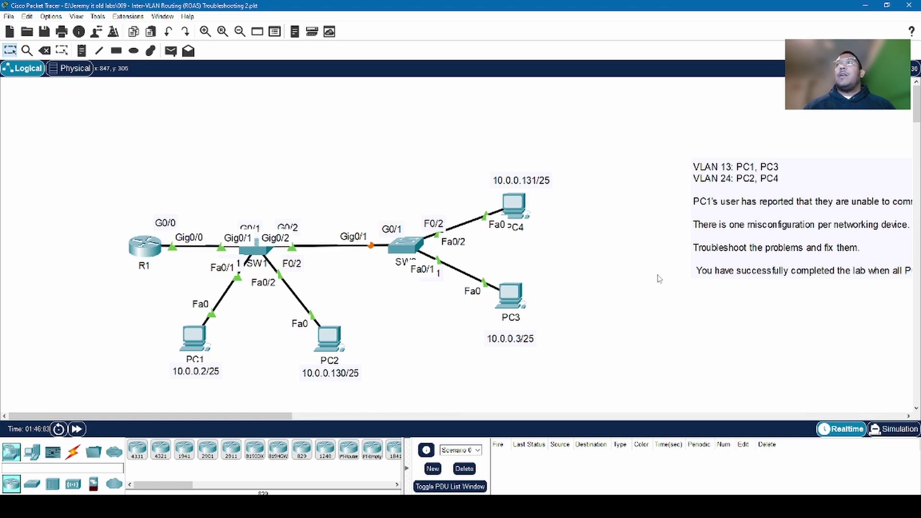
{"action": "left_click_drag", "start_coordinate": [250, 416], "coordinate": [311, 417]}
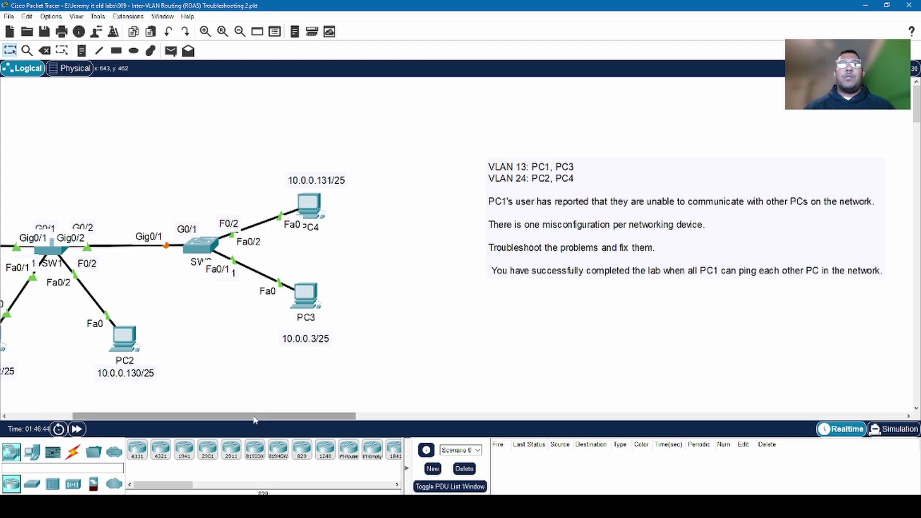
{"action": "left_click_drag", "start_coordinate": [272, 415], "coordinate": [185, 395]}
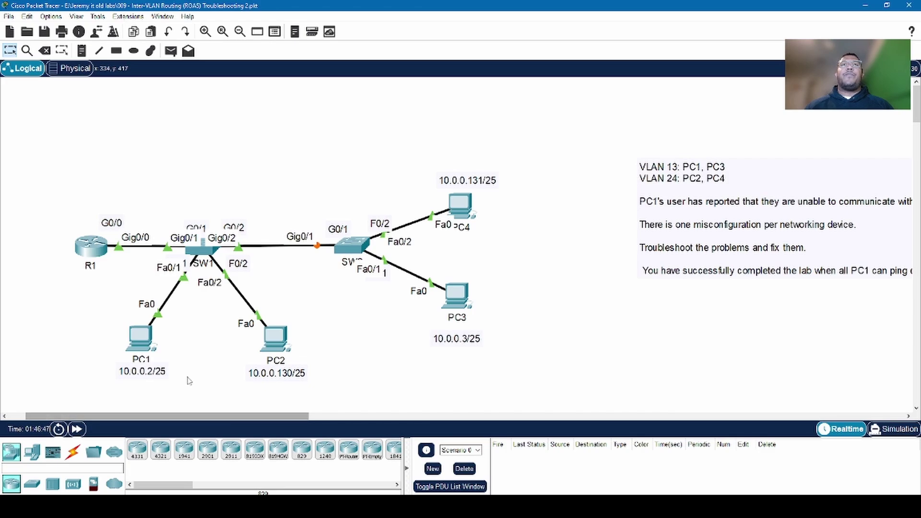
Ping PC2 at 10.0.0.130 from PC1's Command Prompt.
{"action": "left_click", "coordinate": [147, 349]}
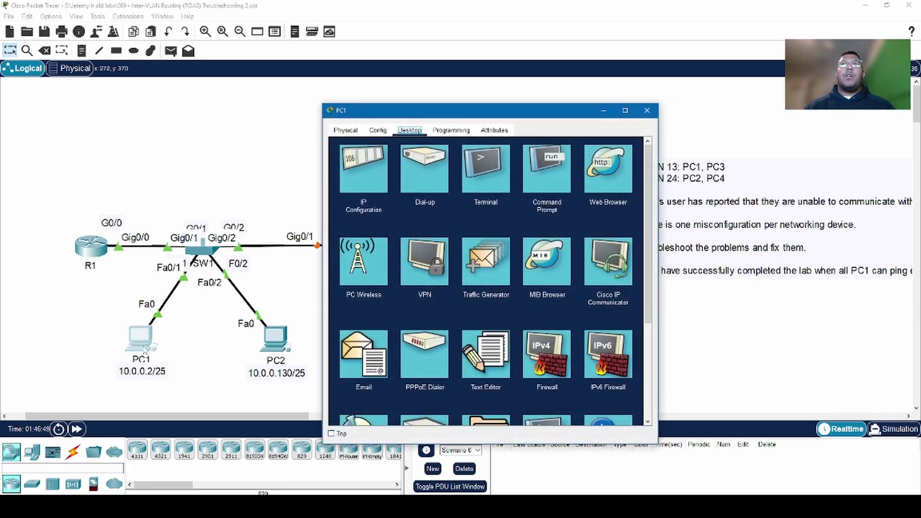
{"action": "left_click", "coordinate": [561, 173]}
{"action": "left_click_drag", "start_coordinate": [571, 113], "coordinate": [683, 65]}
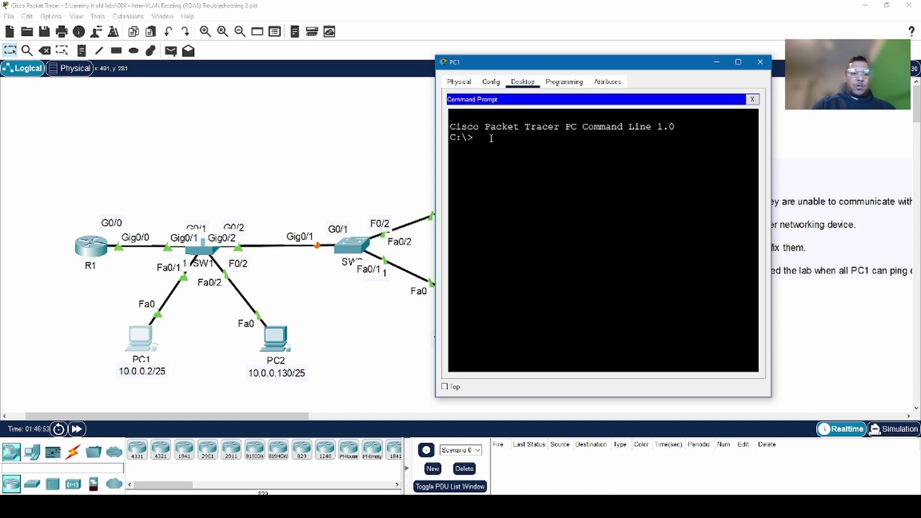
{"action": "type", "text": "ping 10.0."}
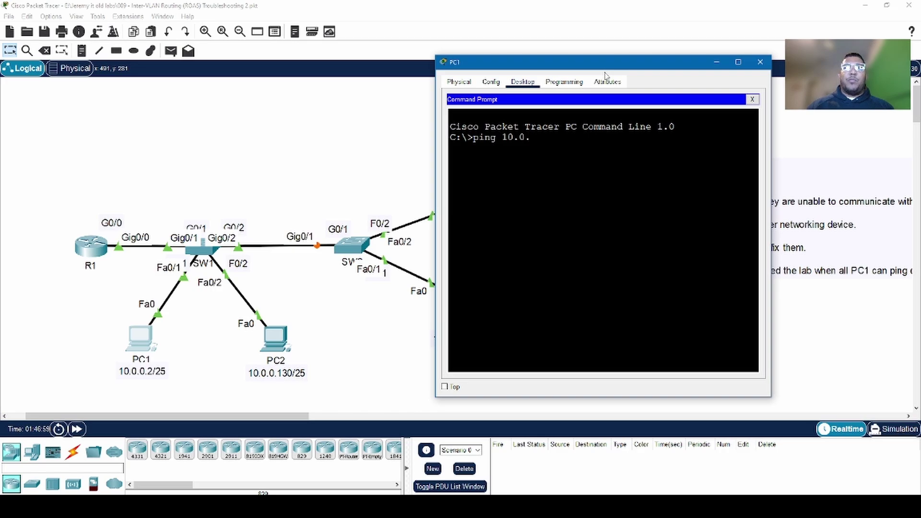
{"action": "type", "text": "0.130"}
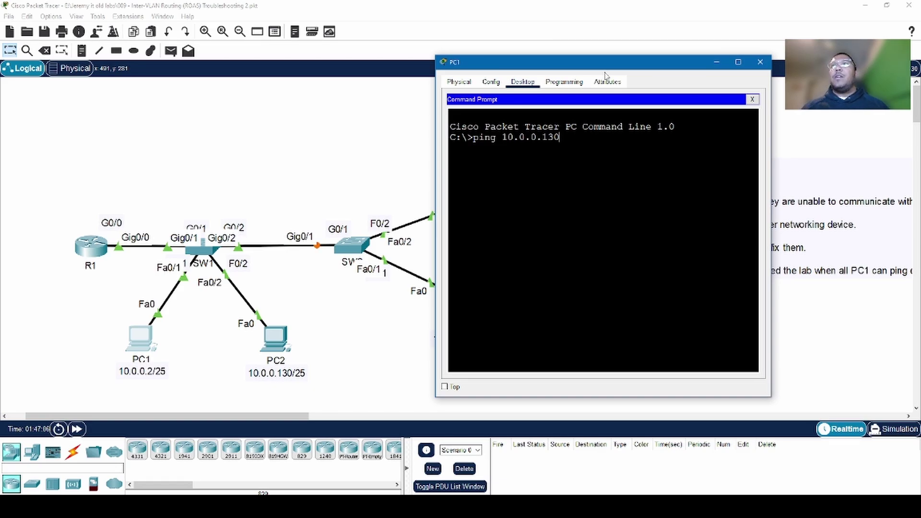
{"action": "key", "text": "Return"}
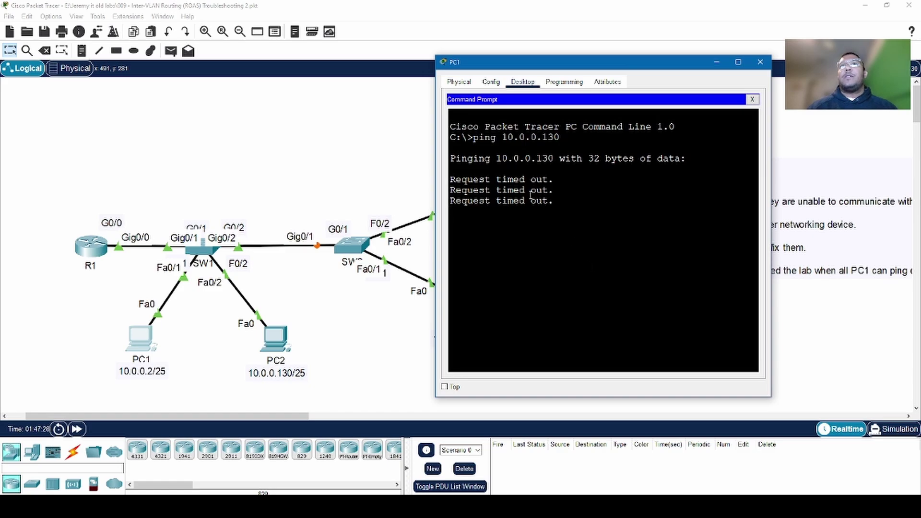
Ping PC3 at 10.0.0.3 from PC1, keeping the whole topology in view.
{"action": "left_click_drag", "start_coordinate": [560, 63], "coordinate": [629, 50]}
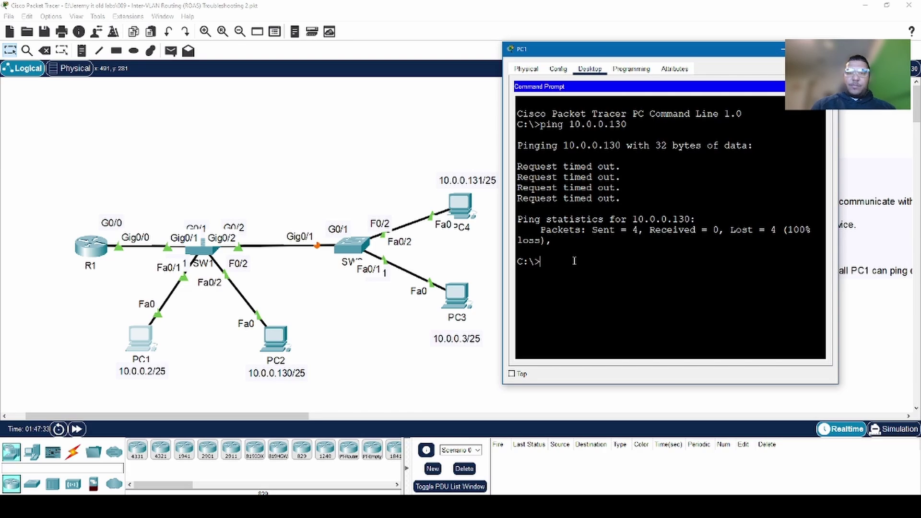
{"action": "key", "text": "Up"}
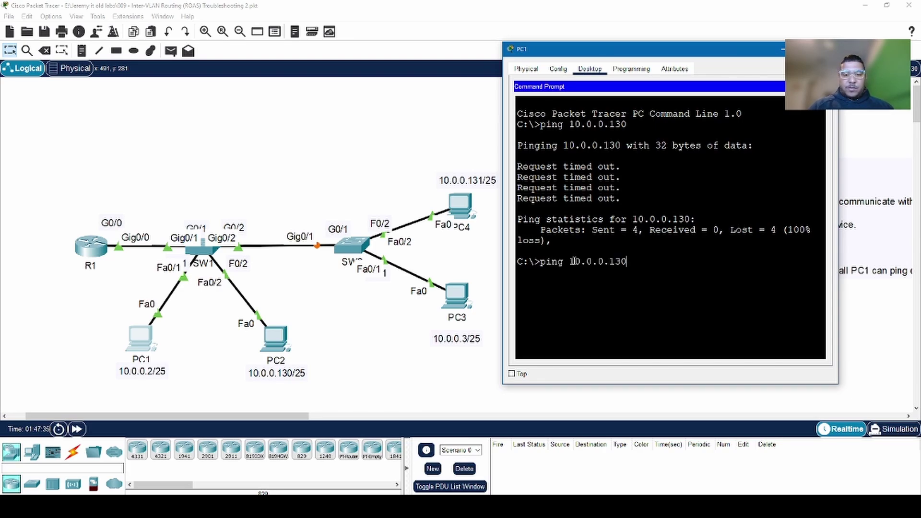
{"action": "type", "text": "3"}
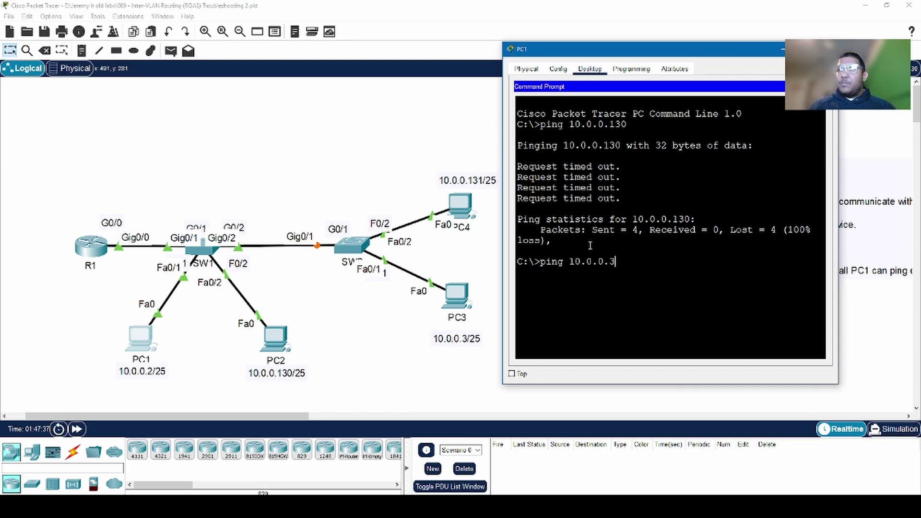
{"action": "key", "text": "Return"}
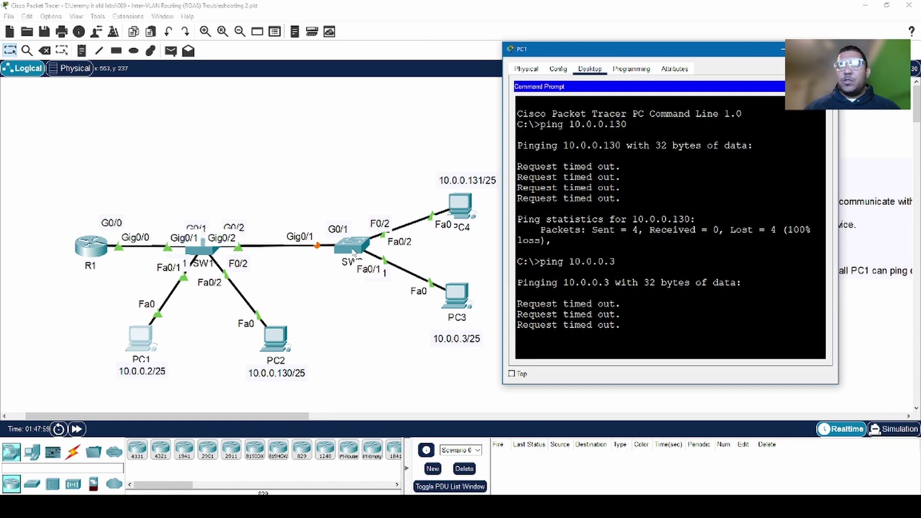
Open the SW2 switch's command line and enter privileged EXEC mode with en.
{"action": "left_click", "coordinate": [353, 252]}
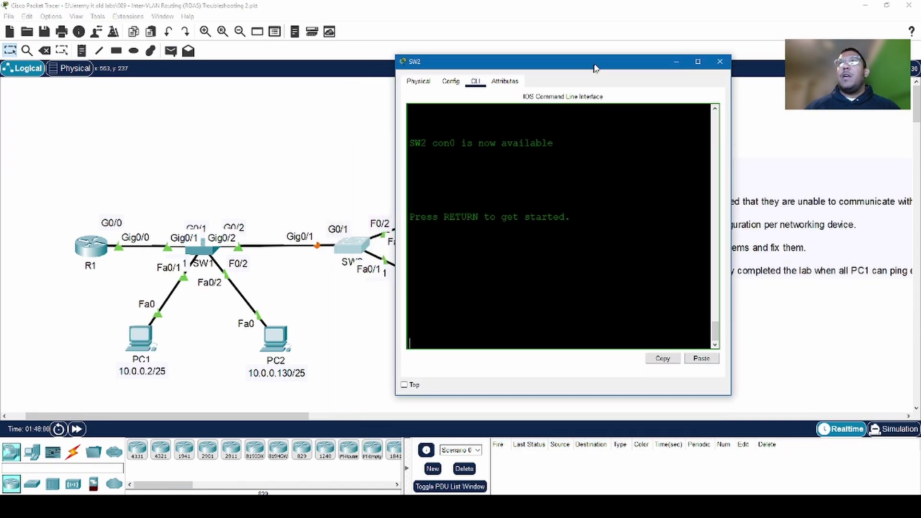
{"action": "key", "text": "Return"}
{"action": "key", "text": "Return"}
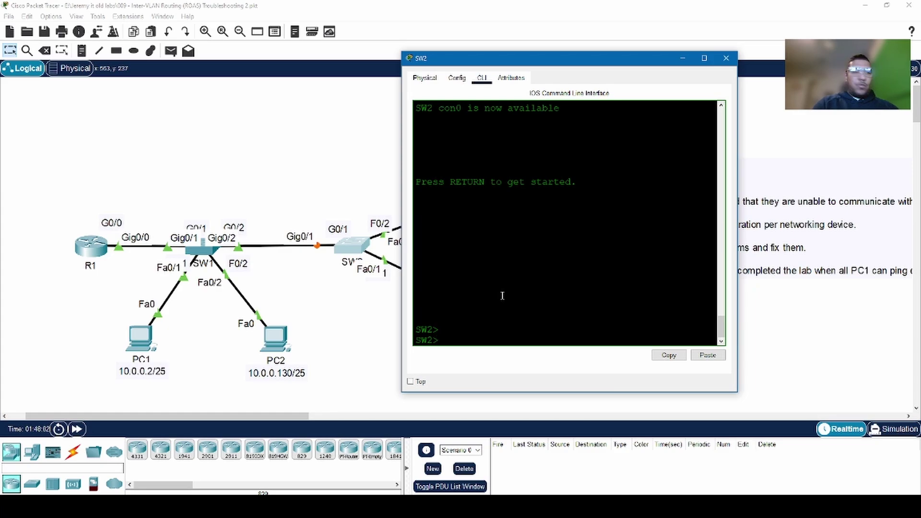
{"action": "type", "text": "en"}
{"action": "key", "text": "Return"}
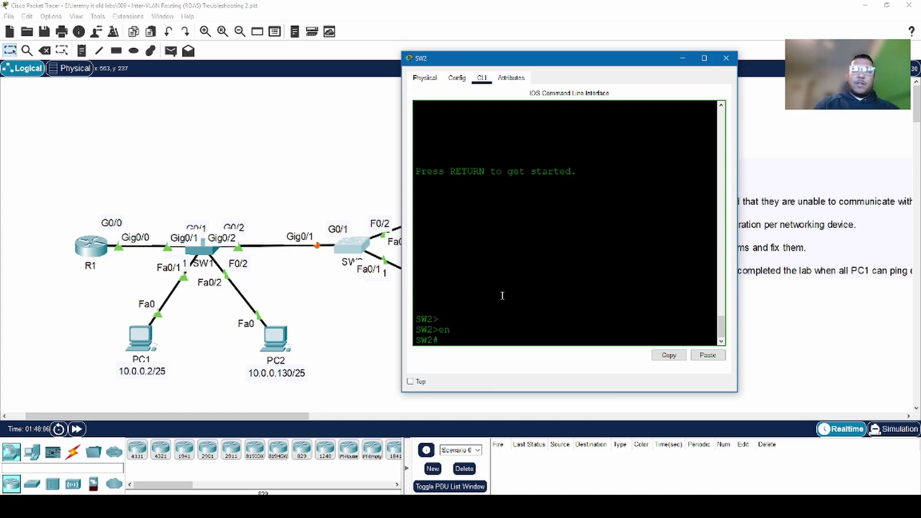
Run sh vlan bri on SW2 and examine which ports are assigned to VLANs 13 and 24.
{"action": "type", "text": "vl"}
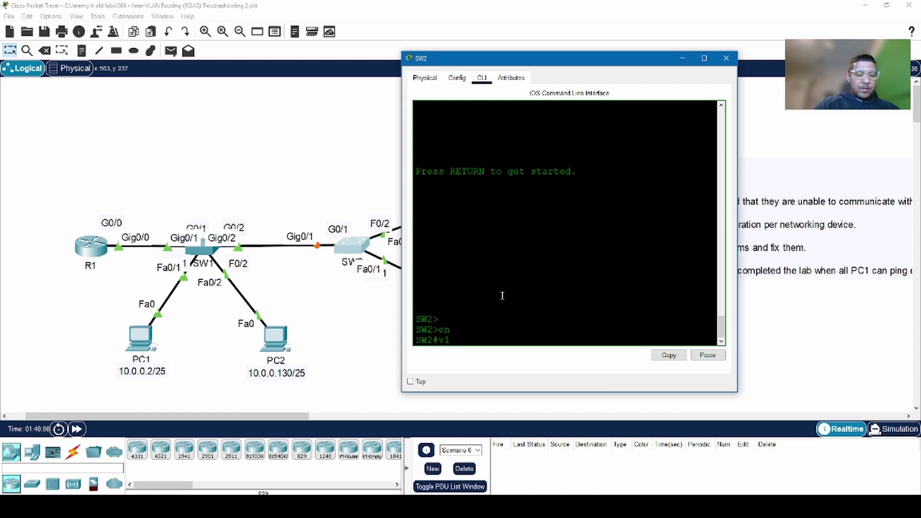
{"action": "key", "text": "BackSpace"}
{"action": "key", "text": "BackSpace"}
{"action": "type", "text": "sh "}
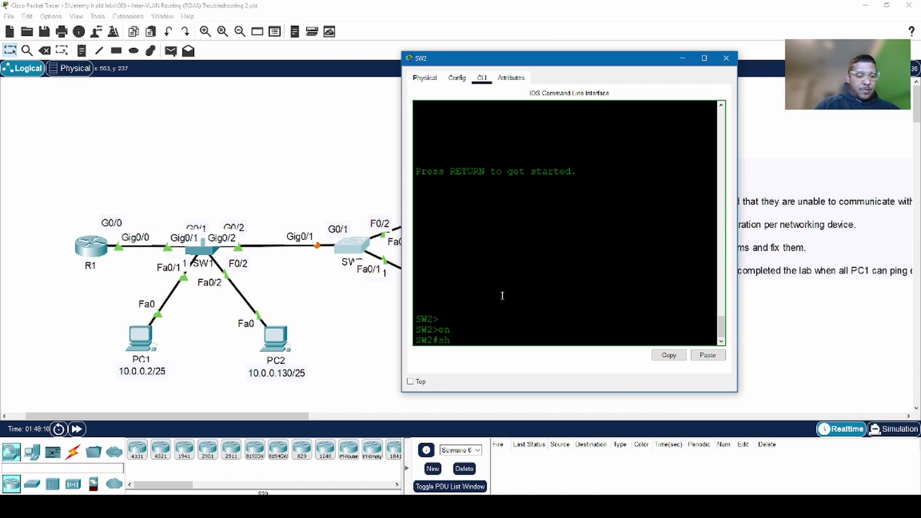
{"action": "type", "text": "vlan "}
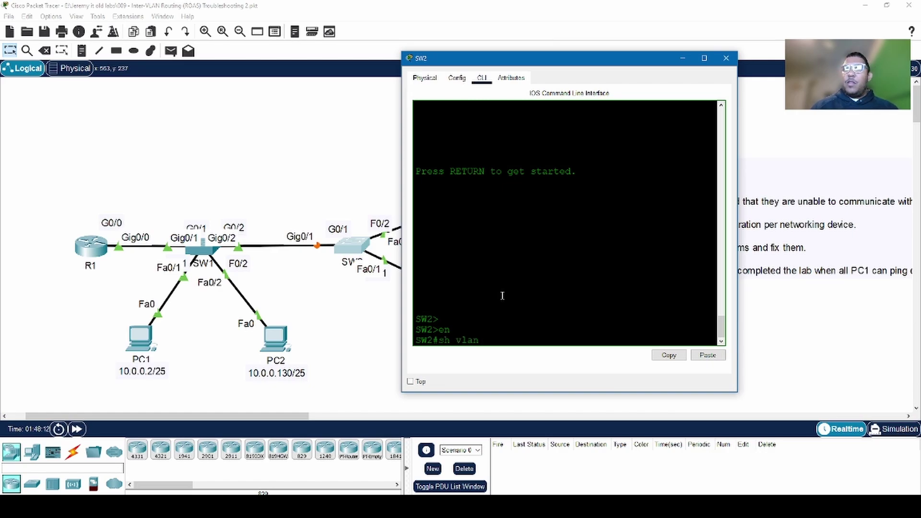
{"action": "type", "text": "bri"}
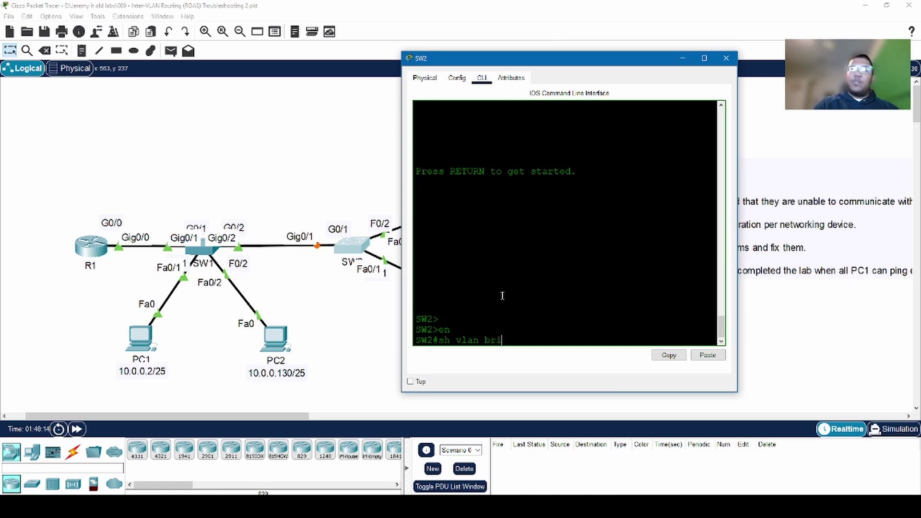
{"action": "key", "text": "Return"}
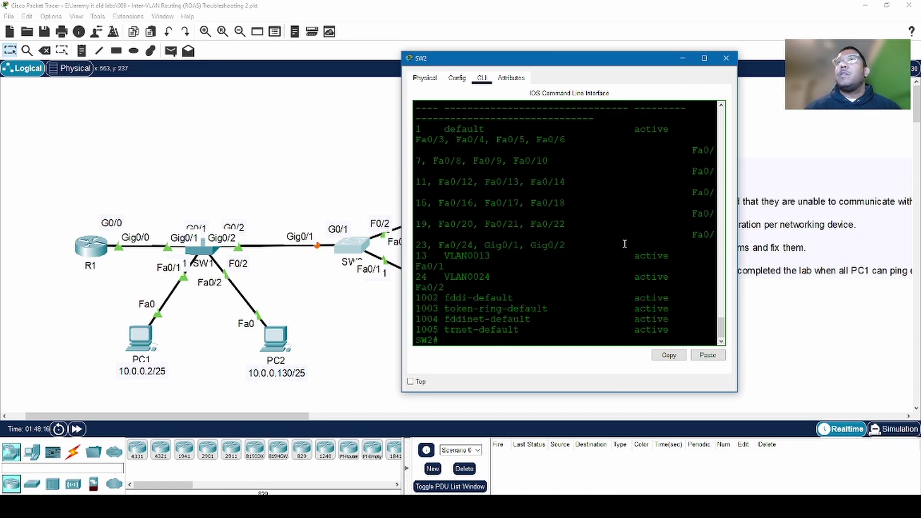
{"action": "left_click", "coordinate": [704, 57]}
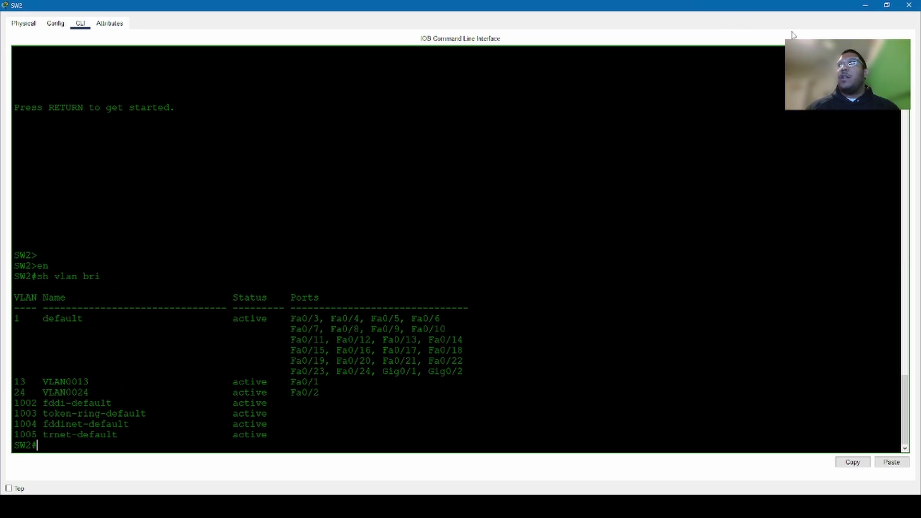
{"action": "left_click", "coordinate": [888, 14]}
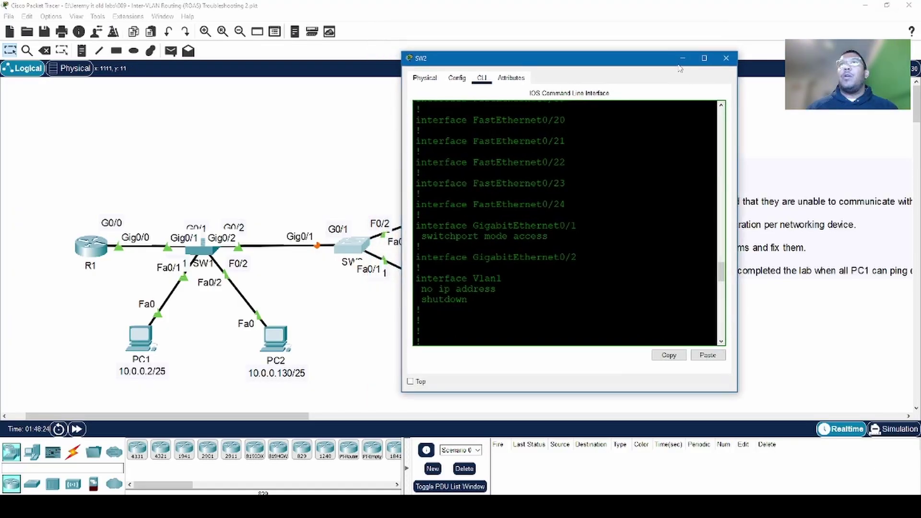
{"action": "left_click_drag", "start_coordinate": [634, 57], "coordinate": [625, 30]}
{"action": "scroll", "coordinate": [604, 268], "scroll_direction": "up", "scroll_amount": 10}
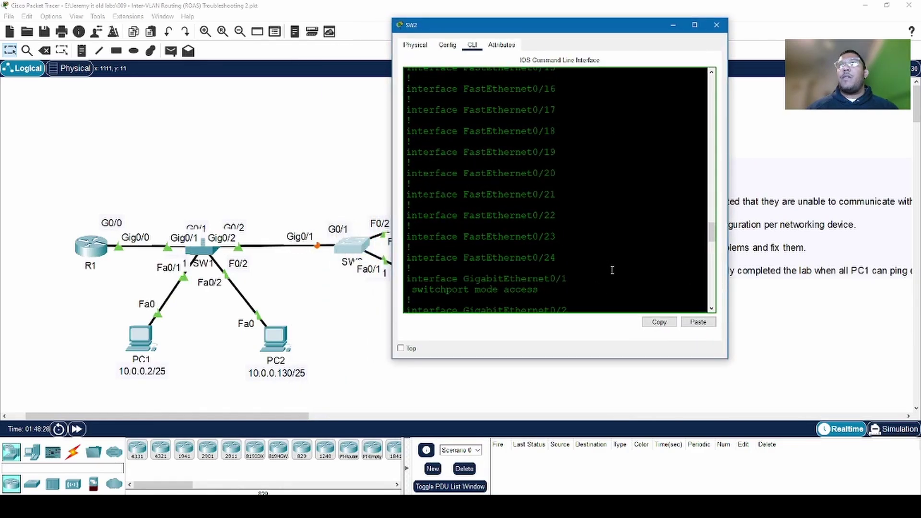
{"action": "scroll", "coordinate": [623, 279], "scroll_direction": "down", "scroll_amount": 15}
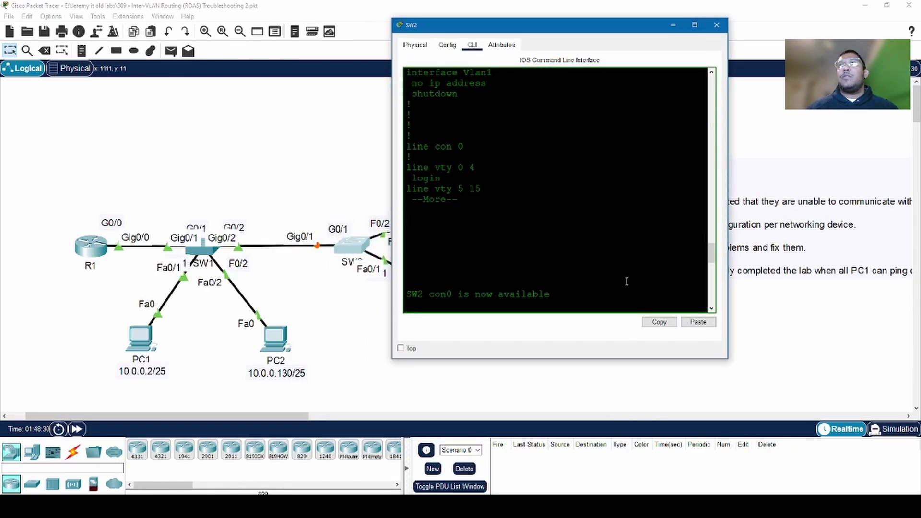
{"action": "scroll", "coordinate": [629, 281], "scroll_direction": "down", "scroll_amount": 3}
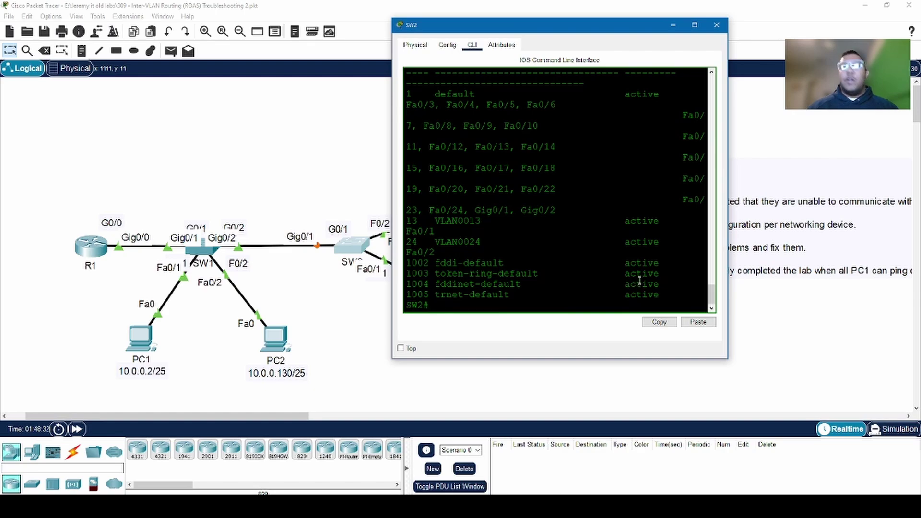
Run sh run on SW2 and examine the access VLAN settings of FastEthernet0/1 and FastEthernet0/2.
{"action": "type", "text": "sh run"}
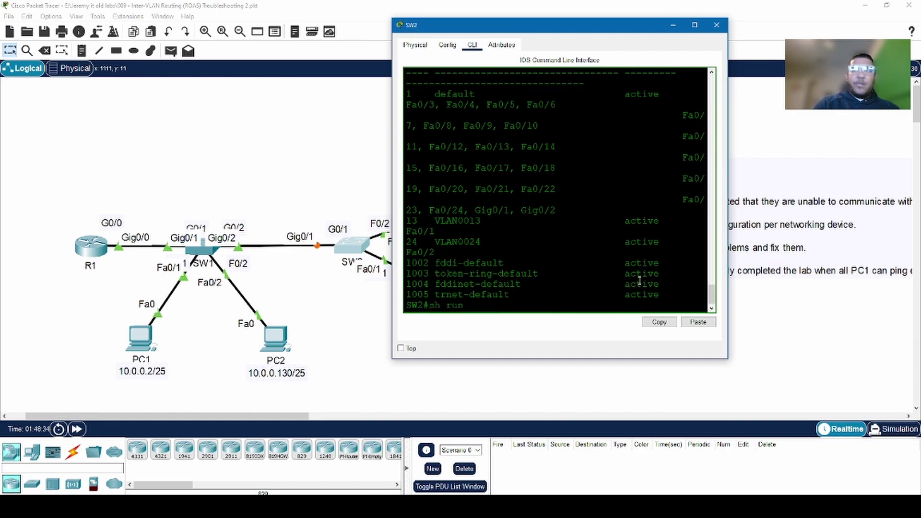
{"action": "key", "text": "Return"}
{"action": "key", "text": "space"}
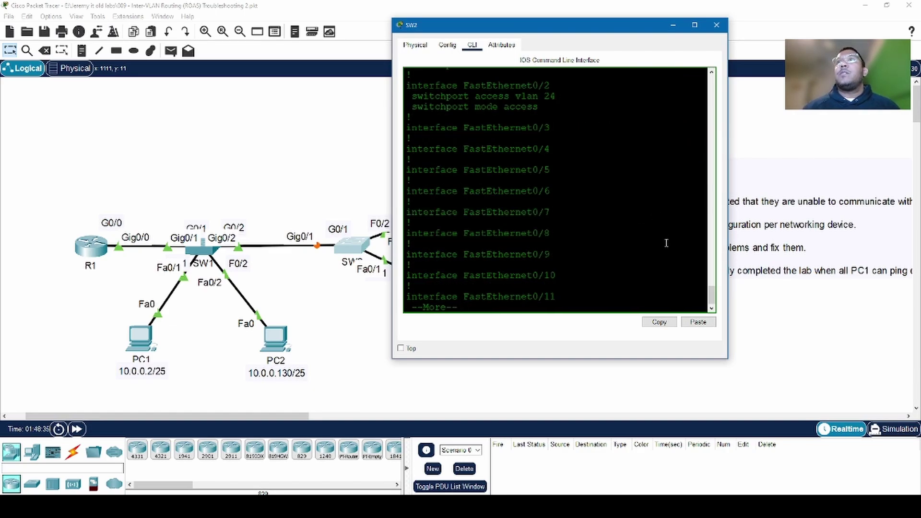
{"action": "scroll", "coordinate": [692, 244], "scroll_direction": "up", "scroll_amount": 3}
{"action": "scroll", "coordinate": [692, 244], "scroll_direction": "up", "scroll_amount": 1}
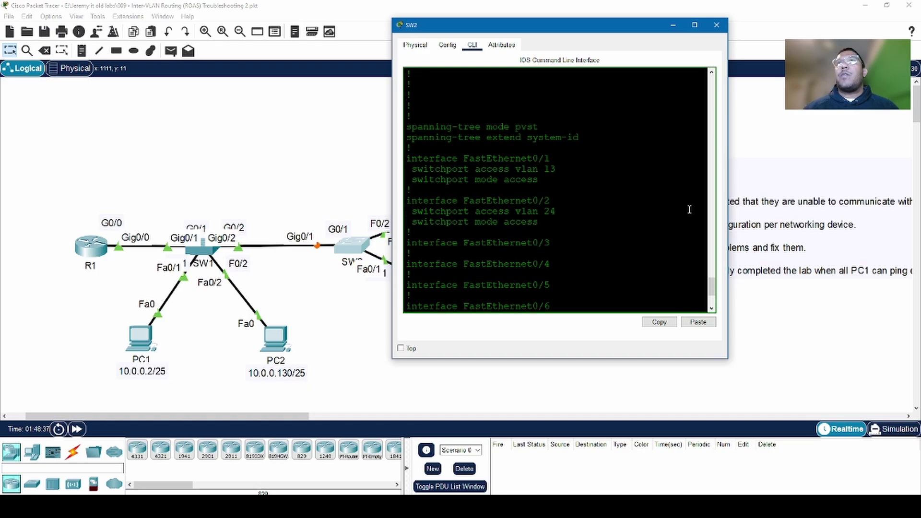
{"action": "left_click_drag", "start_coordinate": [600, 29], "coordinate": [701, 37]}
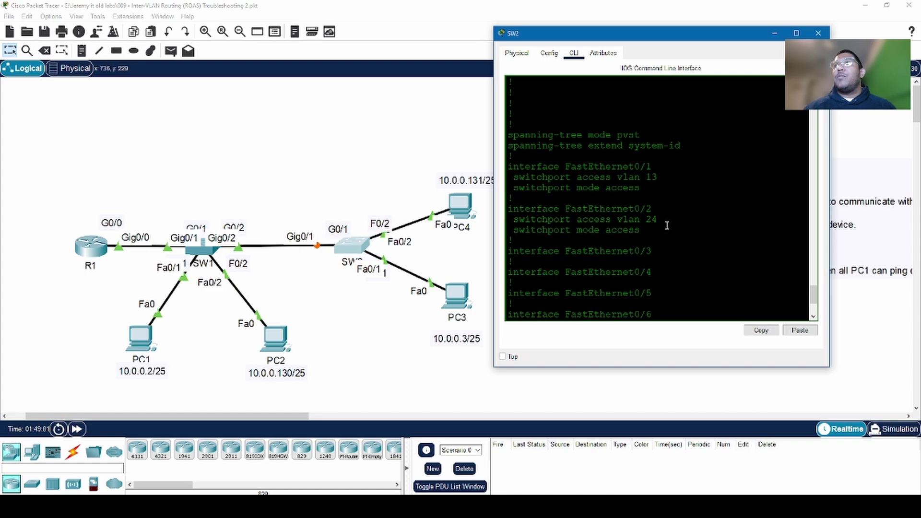
Go through the rest of SW2's running configuration to check the switchport mode of GigabitEthernet0/1.
{"action": "scroll", "coordinate": [648, 245], "scroll_direction": "down", "scroll_amount": 4}
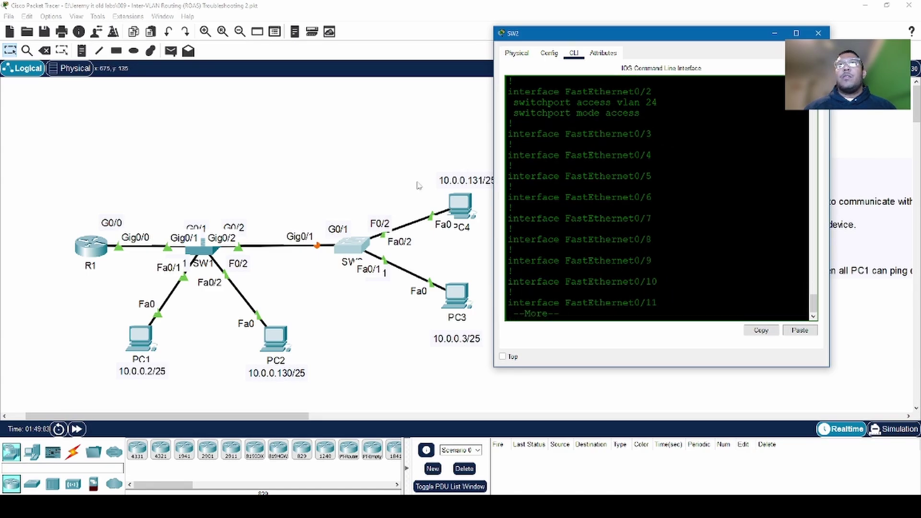
{"action": "key", "text": "space"}
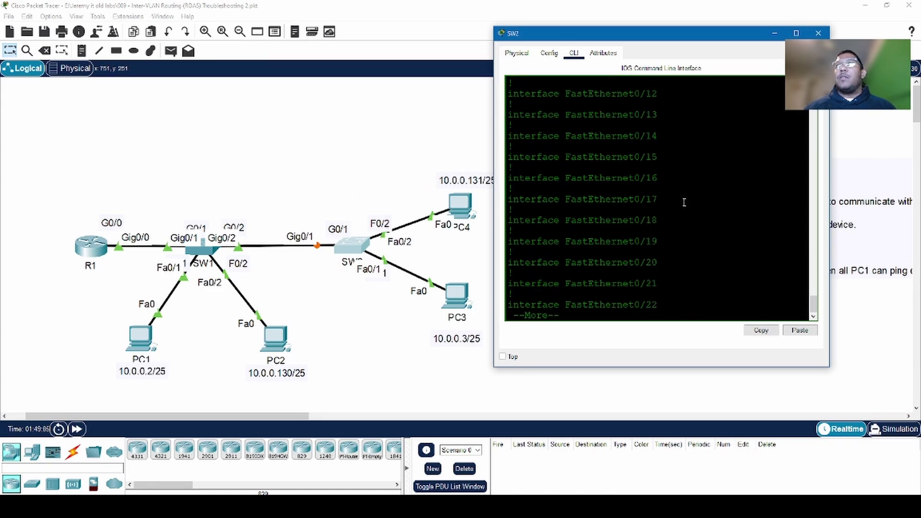
{"action": "key", "text": "space"}
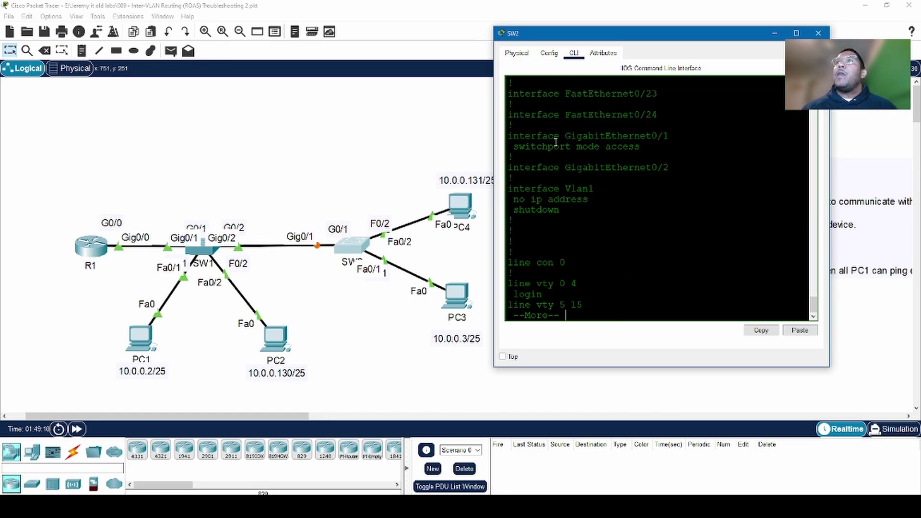
Highlight the GigabitEthernet0/1 switchport mode entry in SW2's running configuration and page through to the end of the output.
{"action": "left_click_drag", "start_coordinate": [640, 146], "coordinate": [536, 145]}
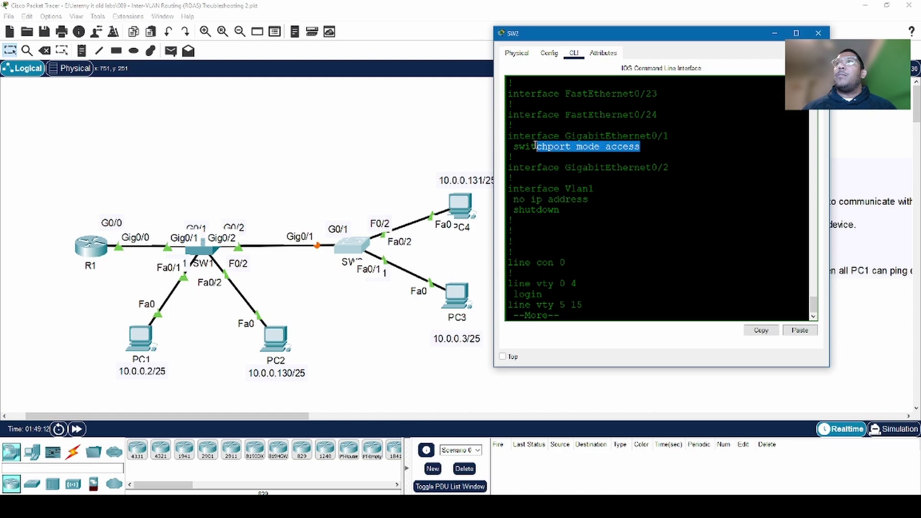
{"action": "left_click_drag", "start_coordinate": [668, 135], "coordinate": [508, 135]}
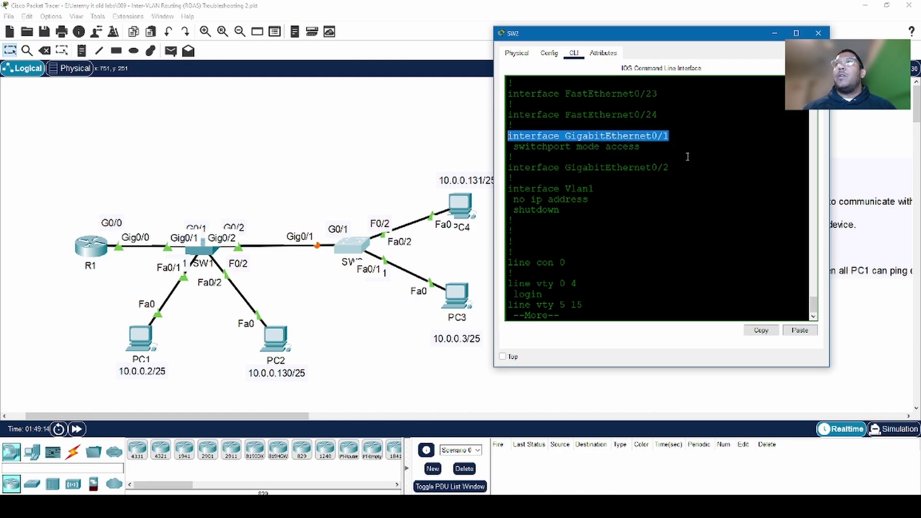
{"action": "left_click_drag", "start_coordinate": [651, 150], "coordinate": [577, 146]}
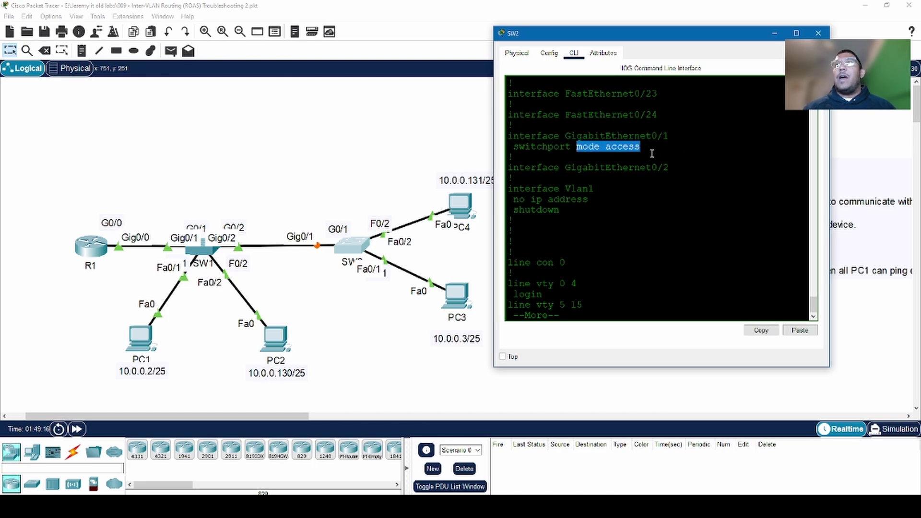
{"action": "left_click", "coordinate": [652, 153]}
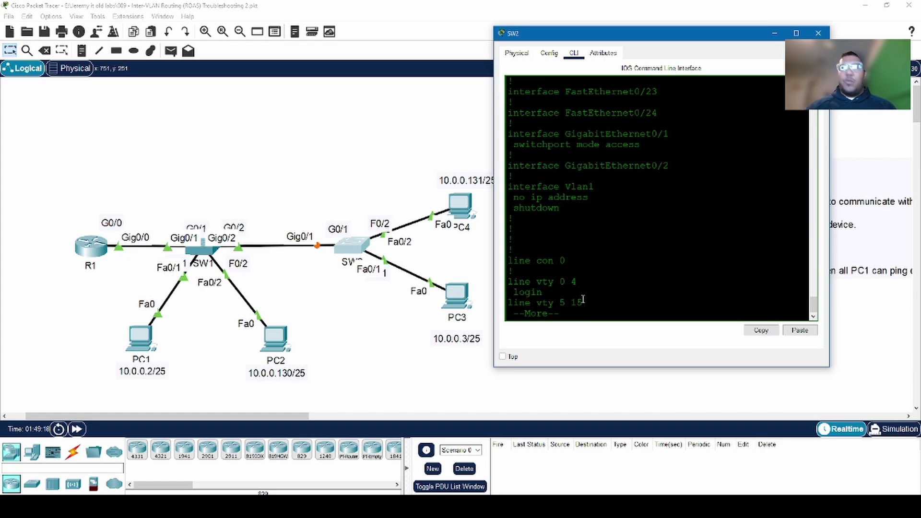
{"action": "key", "text": "Return"}
{"action": "key", "text": "Return"}
{"action": "key", "text": "Return"}
{"action": "key", "text": "Return"}
{"action": "key", "text": "Return"}
{"action": "key", "text": "Return"}
{"action": "key", "text": "Return"}
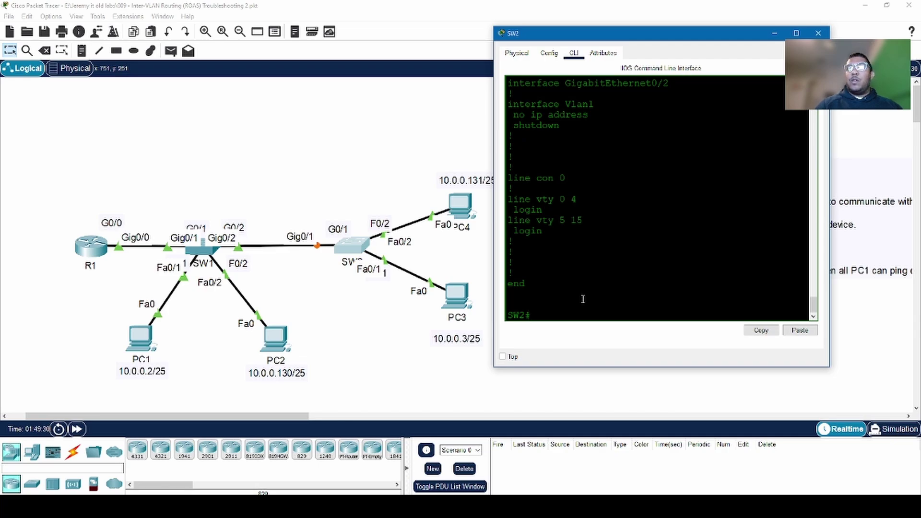
Enter global configuration on SW2 with conf t and set interface g0/1 to trunking with switchport mode trunk.
{"action": "type", "text": "conf t"}
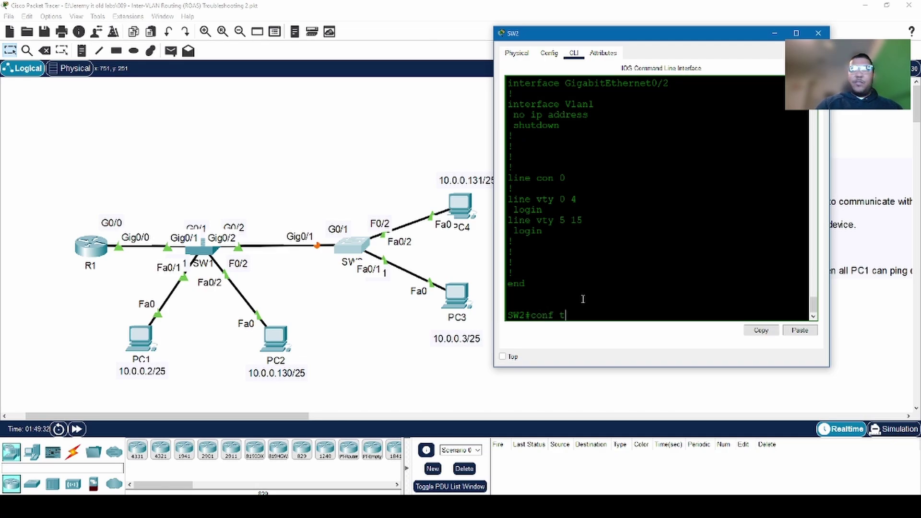
{"action": "key", "text": "Return"}
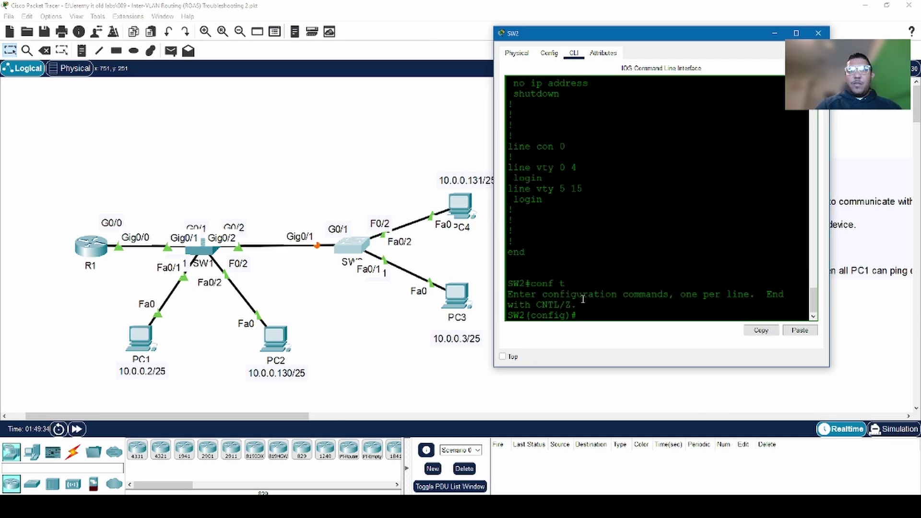
{"action": "type", "text": "in"}
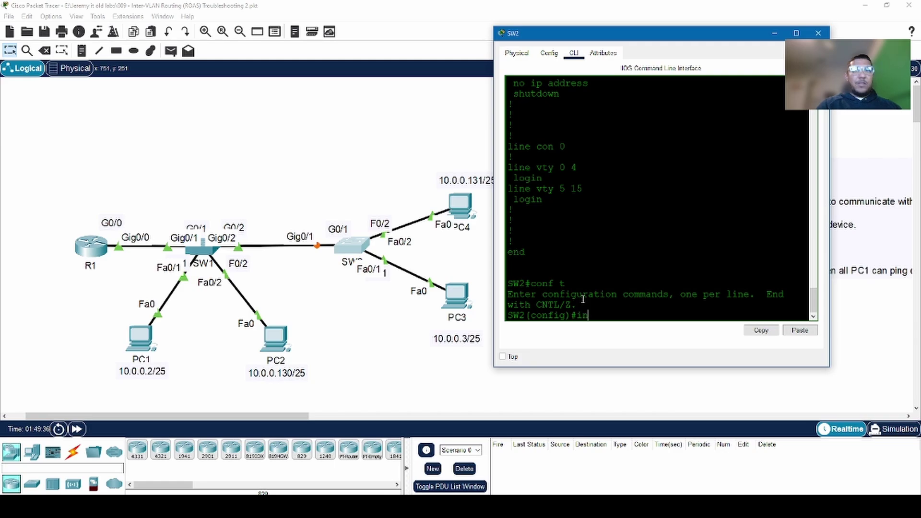
{"action": "type", "text": "t g0/1"}
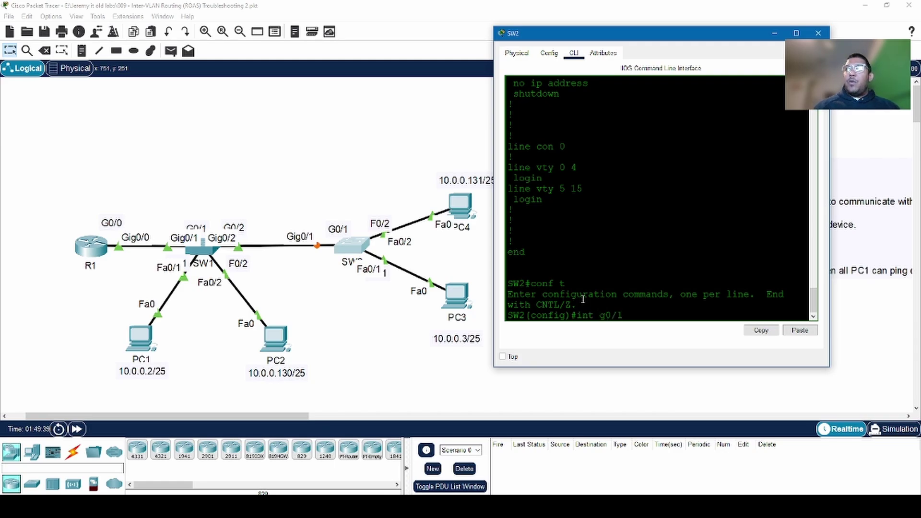
{"action": "key", "text": "Return"}
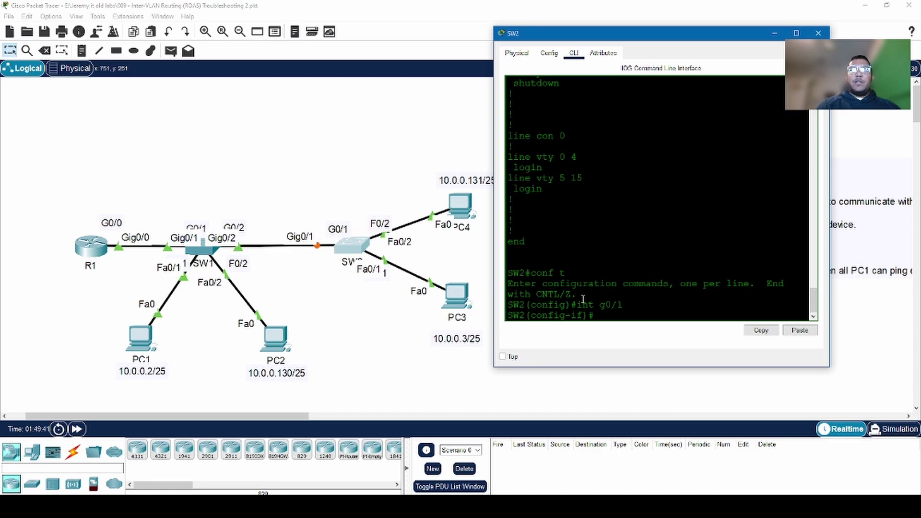
{"action": "type", "text": "sw"}
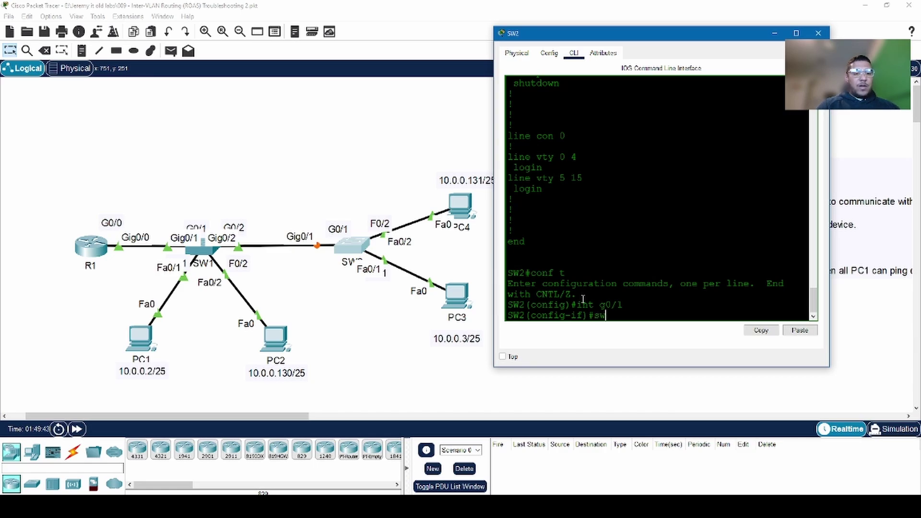
{"action": "type", "text": "itch"}
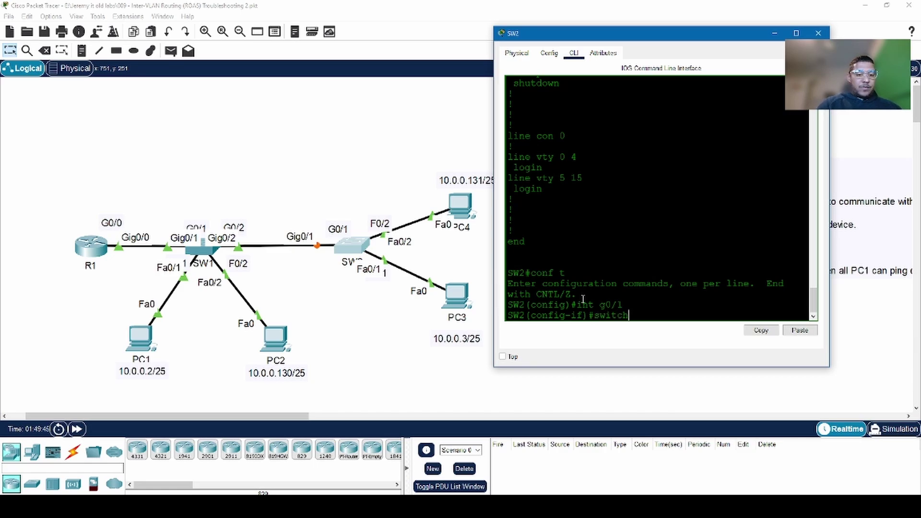
{"action": "type", "text": "port"}
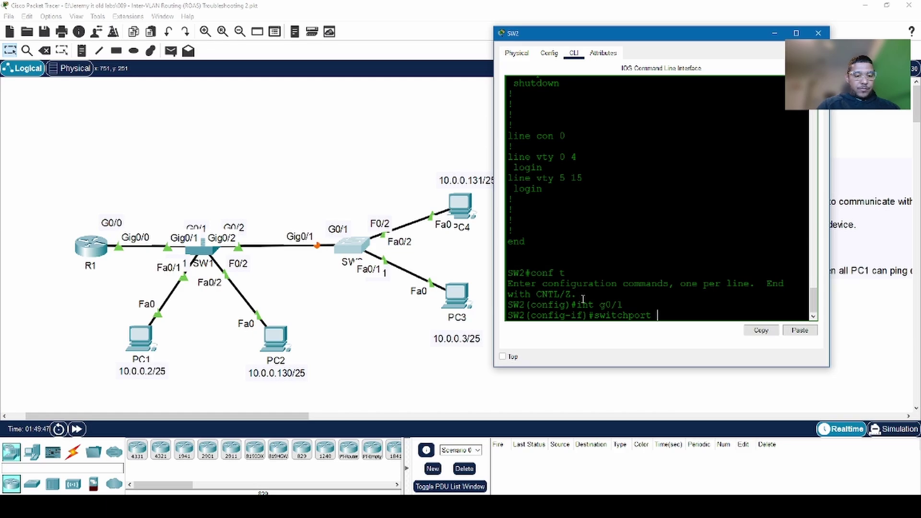
{"action": "type", "text": " mode tru"}
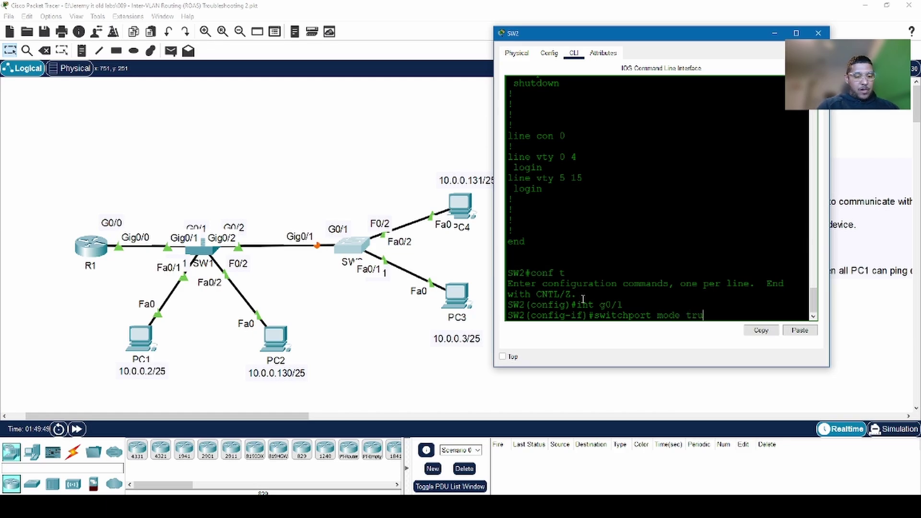
{"action": "type", "text": "nk"}
{"action": "key", "text": "Return"}
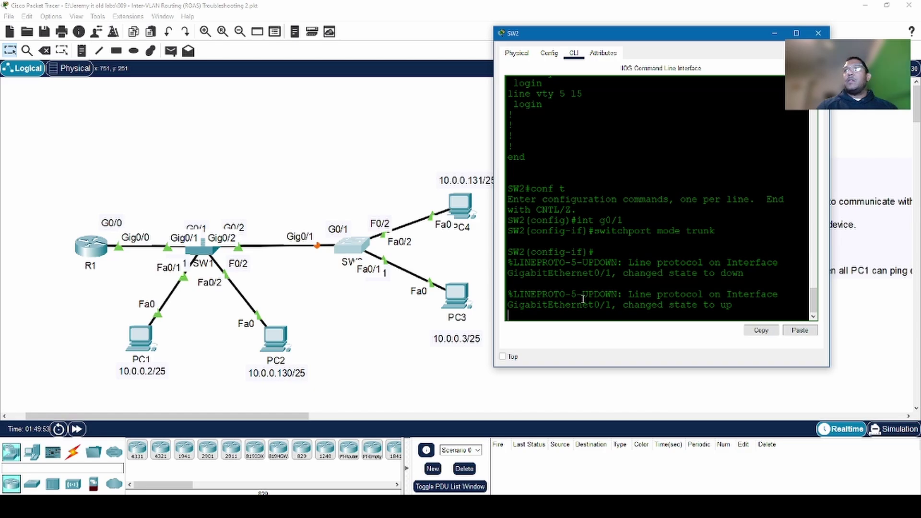
{"action": "key", "text": "Return"}
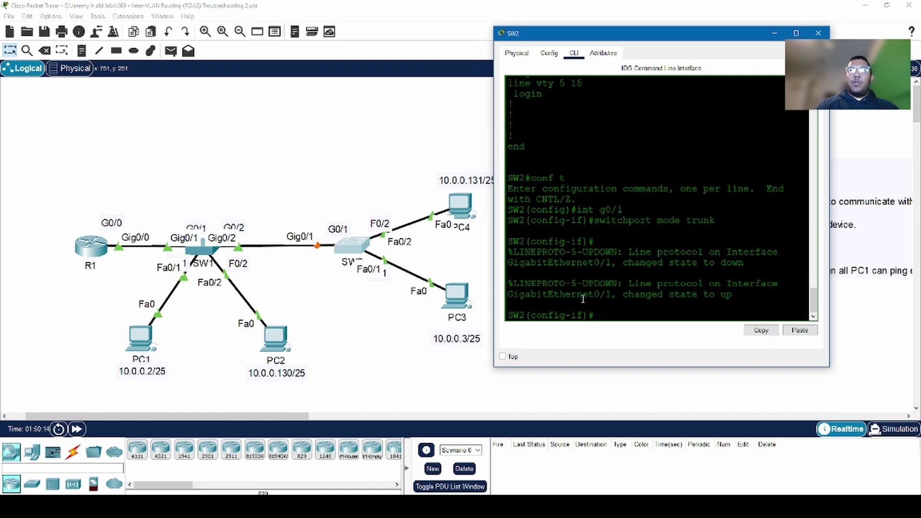
Restrict SW2's g0/1 trunk with switchport trunk allow vlan 13,24, exit interface configuration and close the SW2 window.
{"action": "type", "text": "s"}
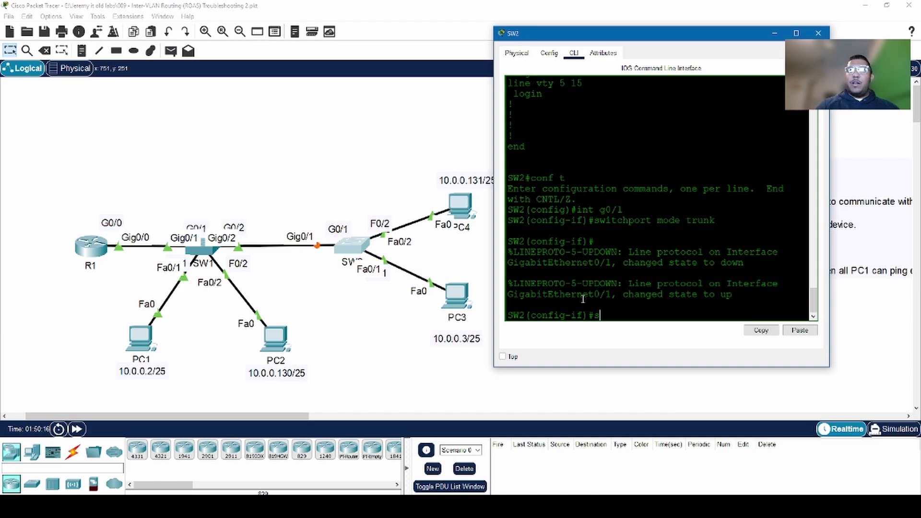
{"action": "type", "text": "witch"}
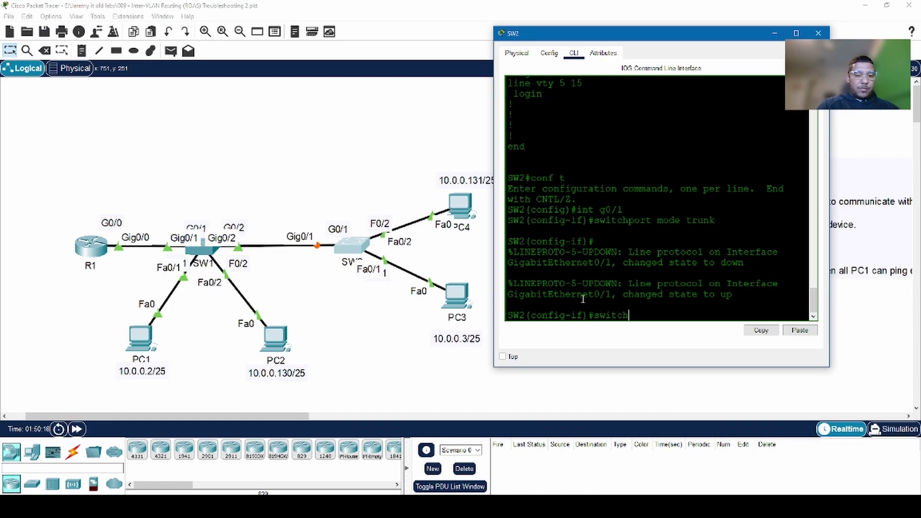
{"action": "type", "text": "port "}
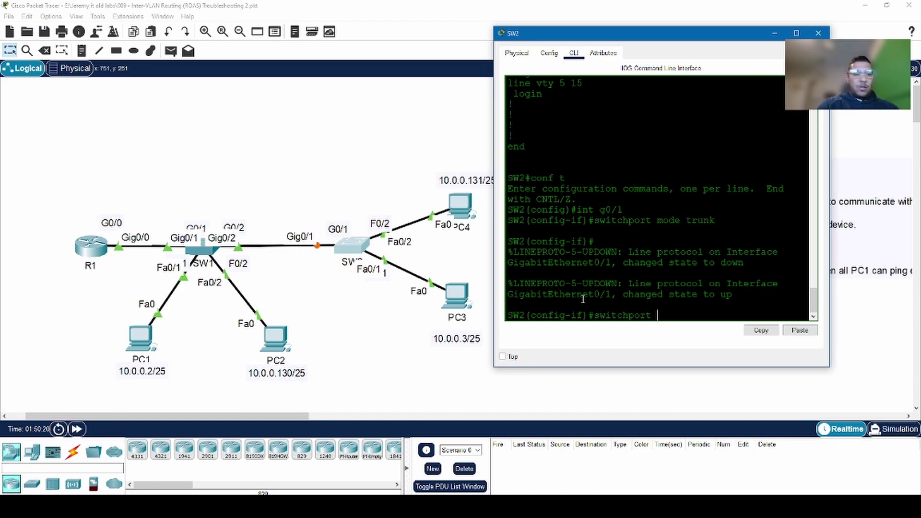
{"action": "type", "text": "t"}
{"action": "type", "text": "run"}
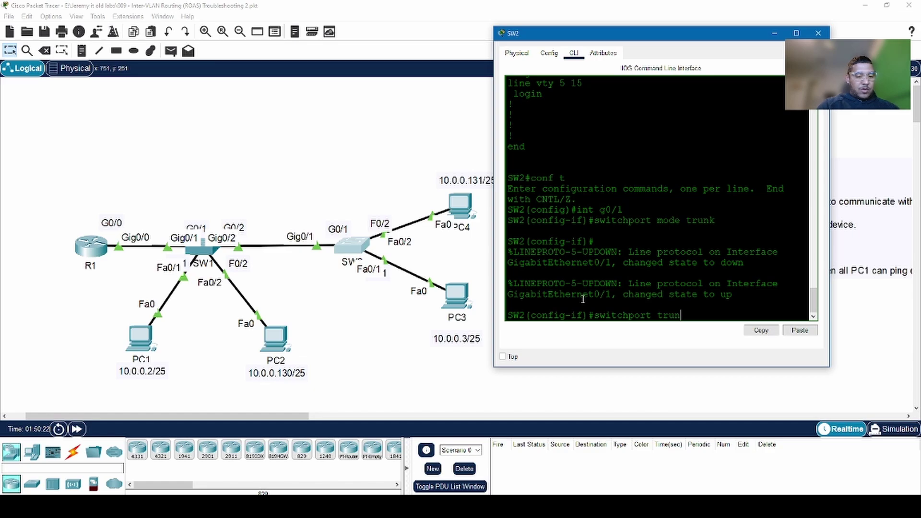
{"action": "type", "text": "k allo"}
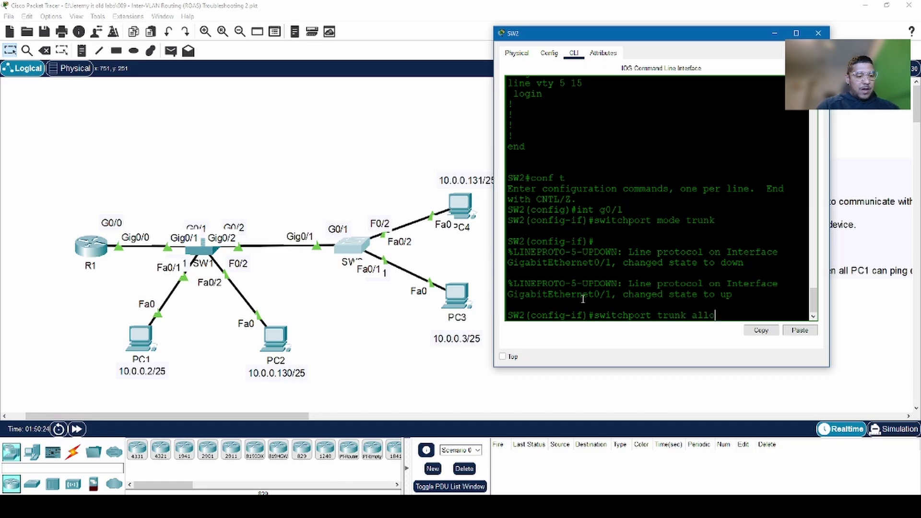
{"action": "type", "text": "w "}
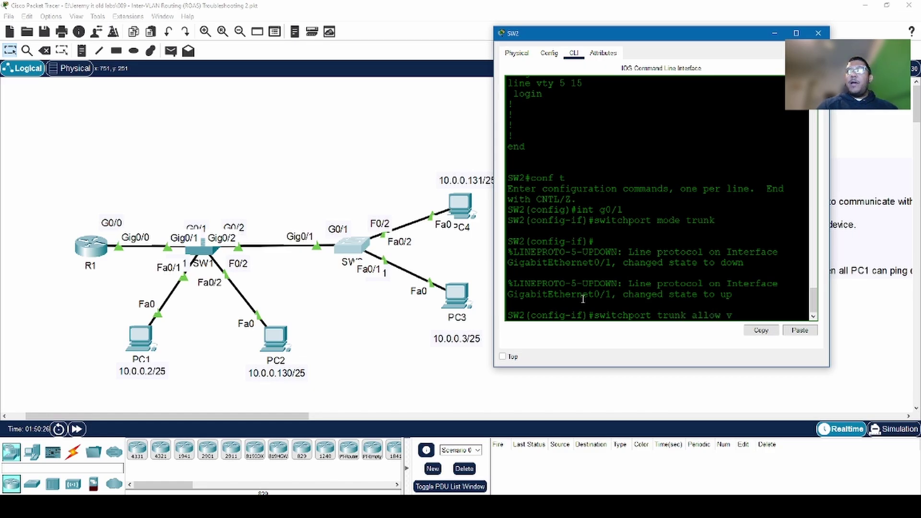
{"action": "type", "text": "vlan"}
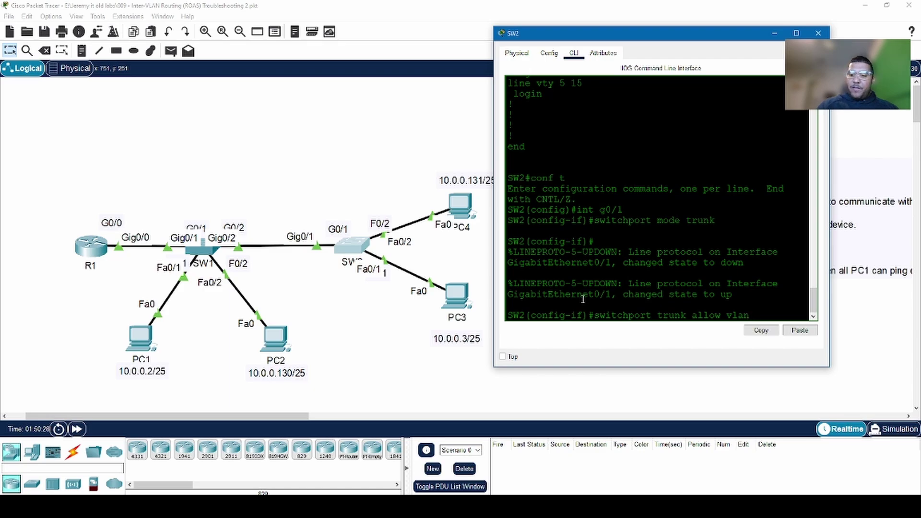
{"action": "type", "text": " 13,24"}
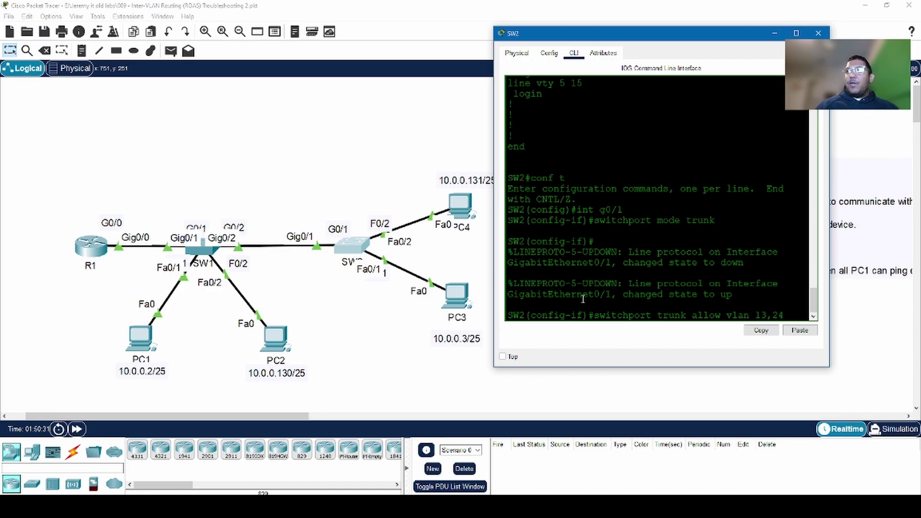
{"action": "key", "text": "Return"}
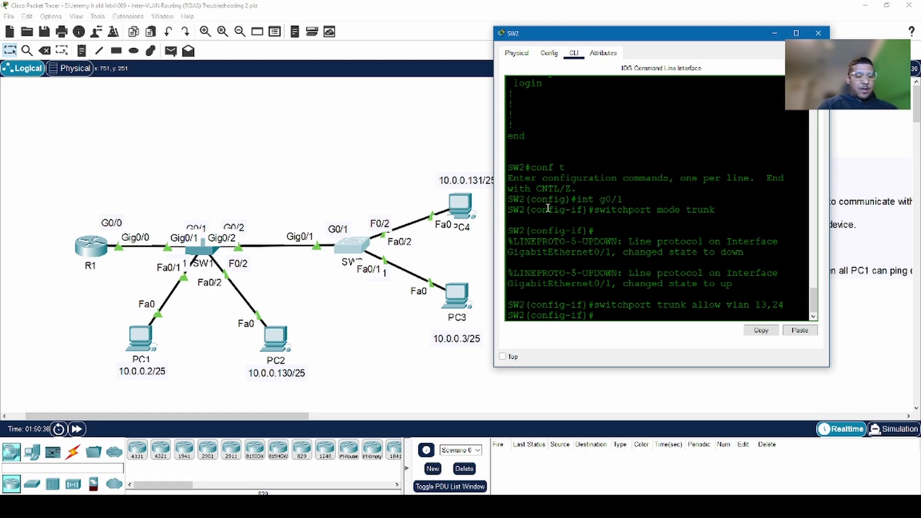
{"action": "type", "text": "exit"}
{"action": "key", "text": "Return"}
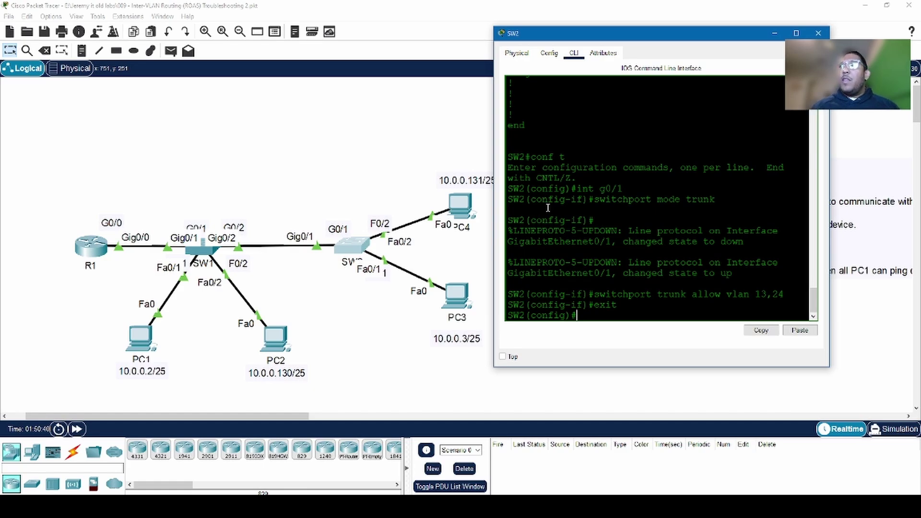
{"action": "left_click", "coordinate": [819, 34]}
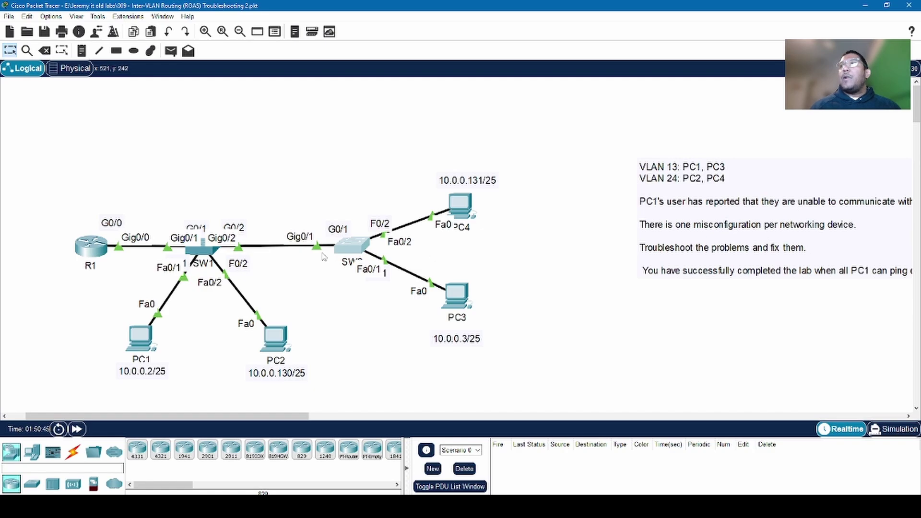
Open the SW1 switch's command line and enter privileged EXEC mode with en.
{"action": "left_click", "coordinate": [205, 253]}
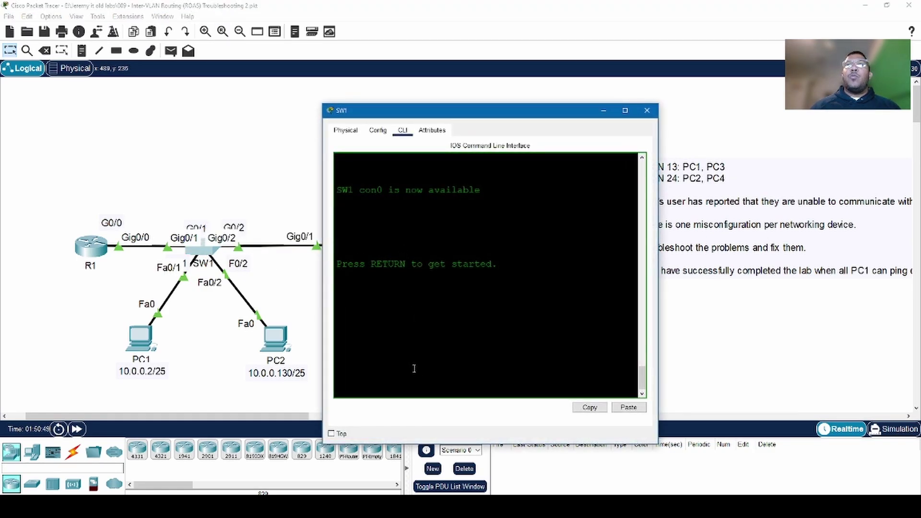
{"action": "key", "text": "Return"}
{"action": "key", "text": "Return"}
{"action": "key", "text": "Return"}
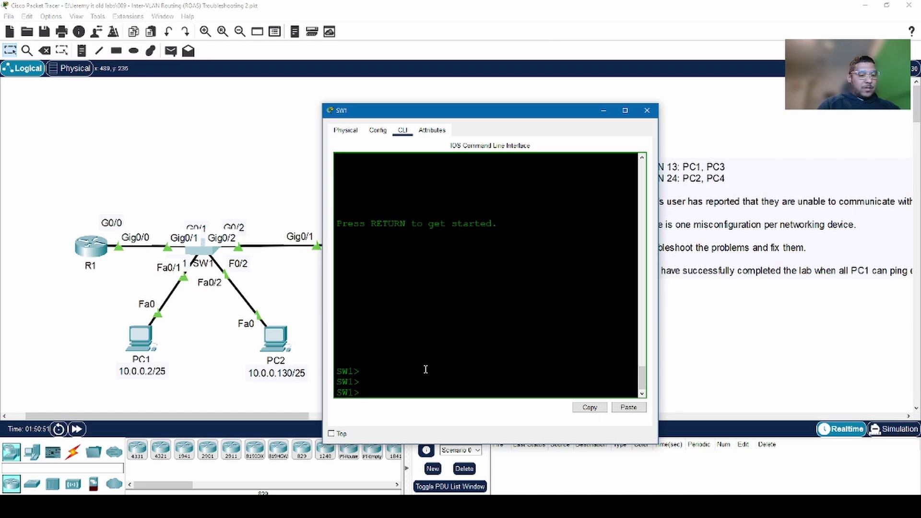
{"action": "type", "text": "e"}
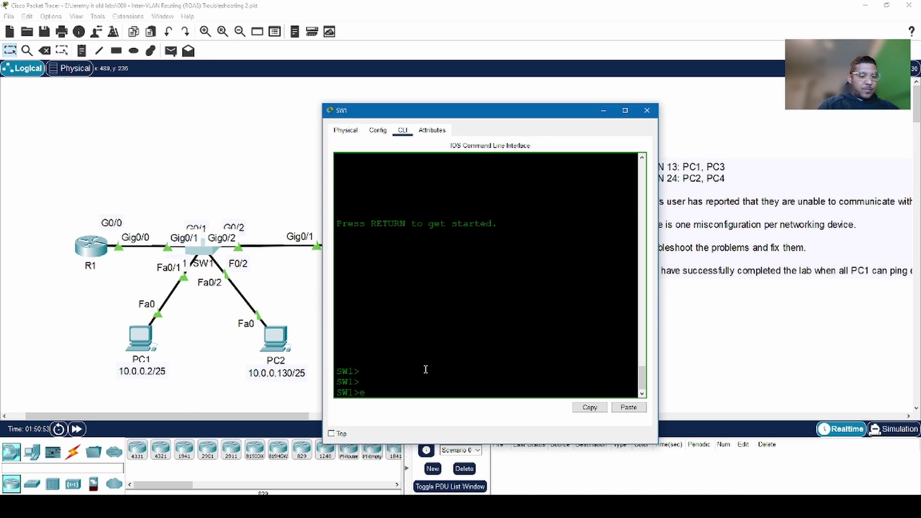
{"action": "type", "text": "n"}
{"action": "key", "text": "Return"}
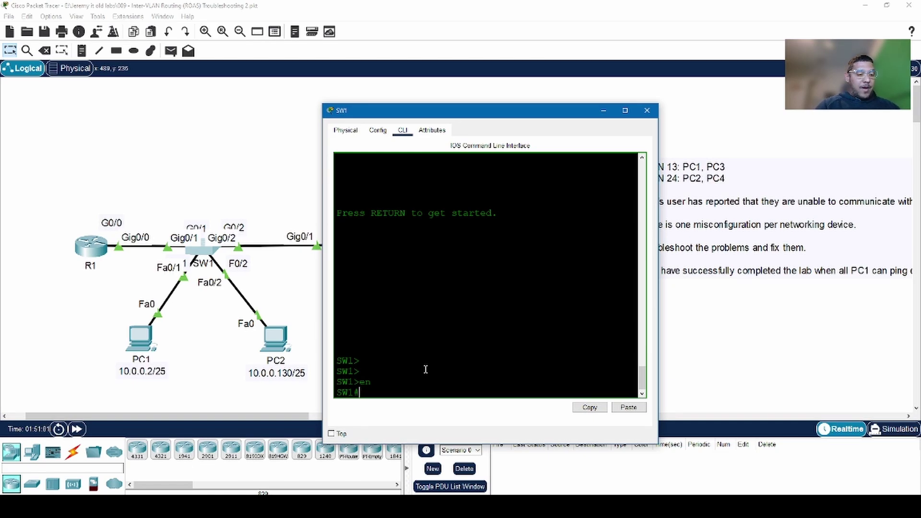
Run sh vlan bri on SW1 and maximize its window to examine the VLAN port assignments.
{"action": "type", "text": "sh vlan"}
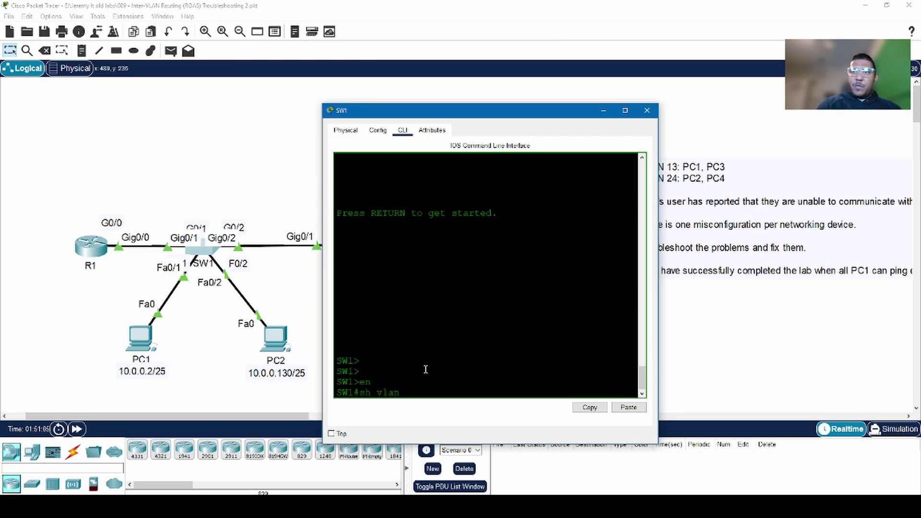
{"action": "type", "text": " bri"}
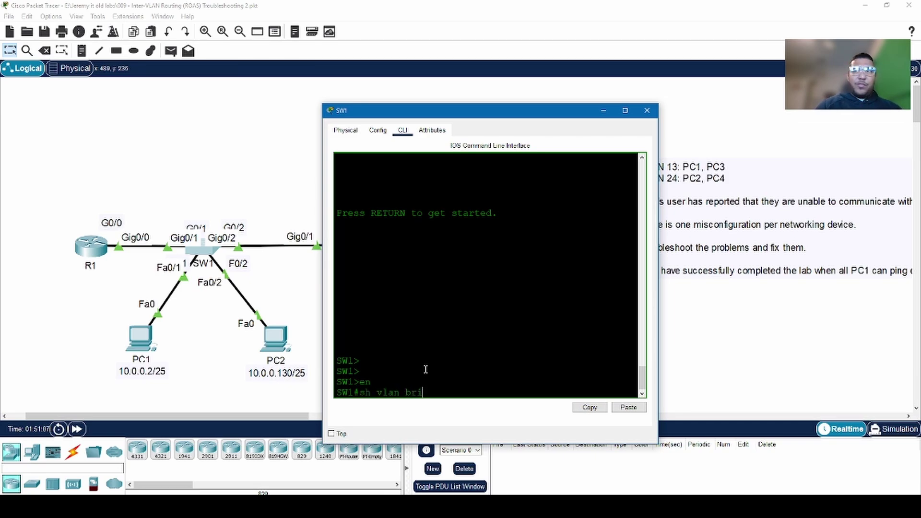
{"action": "key", "text": "Return"}
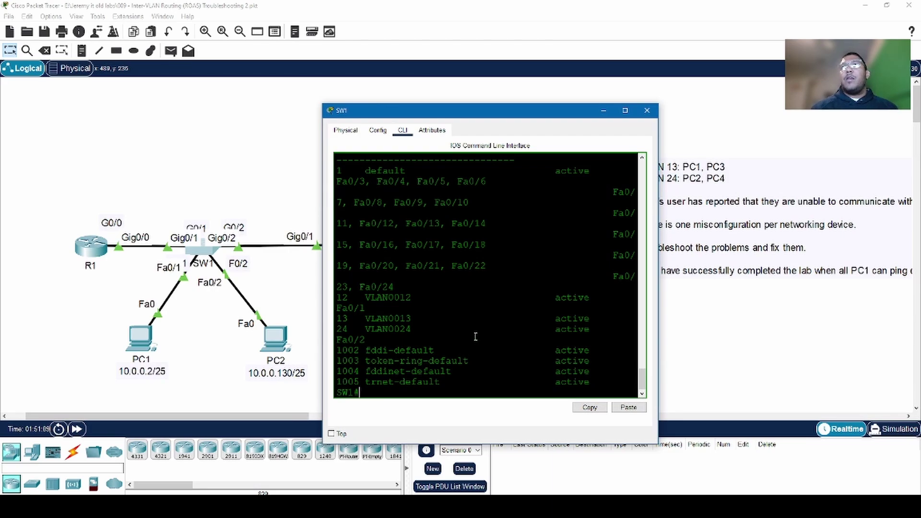
{"action": "left_click", "coordinate": [625, 110]}
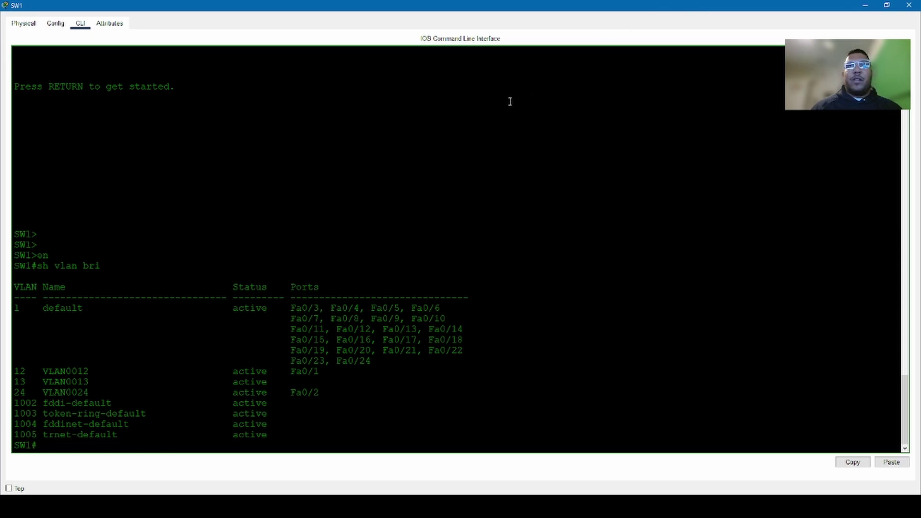
Restore SW1's window to a smaller size, widen it beside the topology and examine the VLAN port assignments.
{"action": "left_click_drag", "start_coordinate": [446, 9], "coordinate": [604, 53]}
{"action": "scroll", "coordinate": [628, 222], "scroll_direction": "up", "scroll_amount": 3}
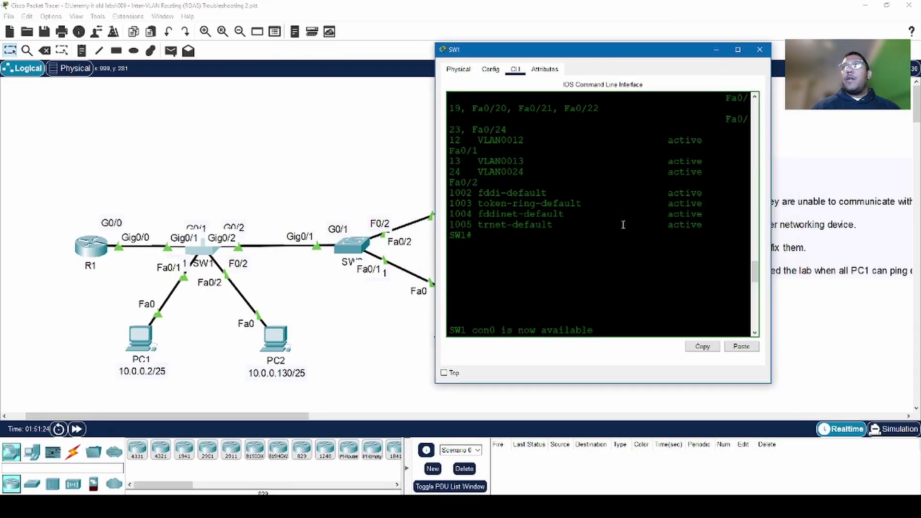
{"action": "left_click_drag", "start_coordinate": [773, 294], "coordinate": [862, 294]}
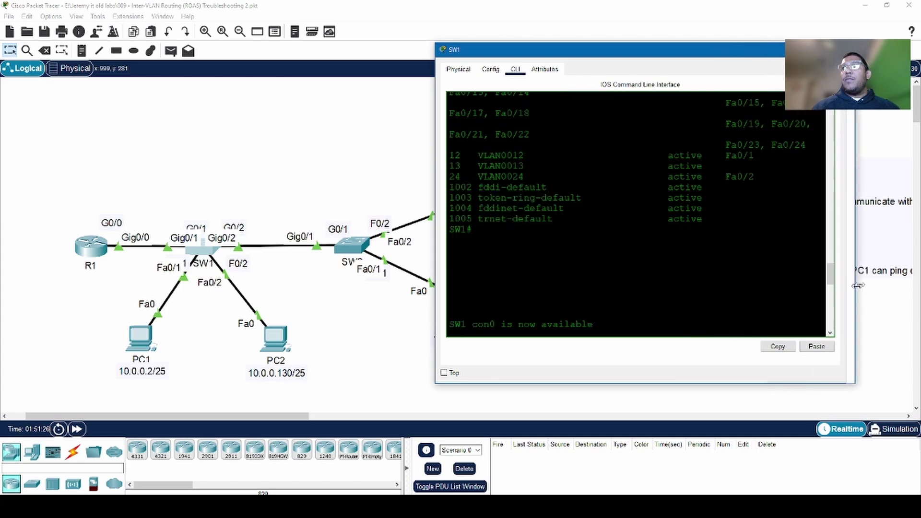
{"action": "scroll", "coordinate": [824, 267], "scroll_direction": "up", "scroll_amount": 1}
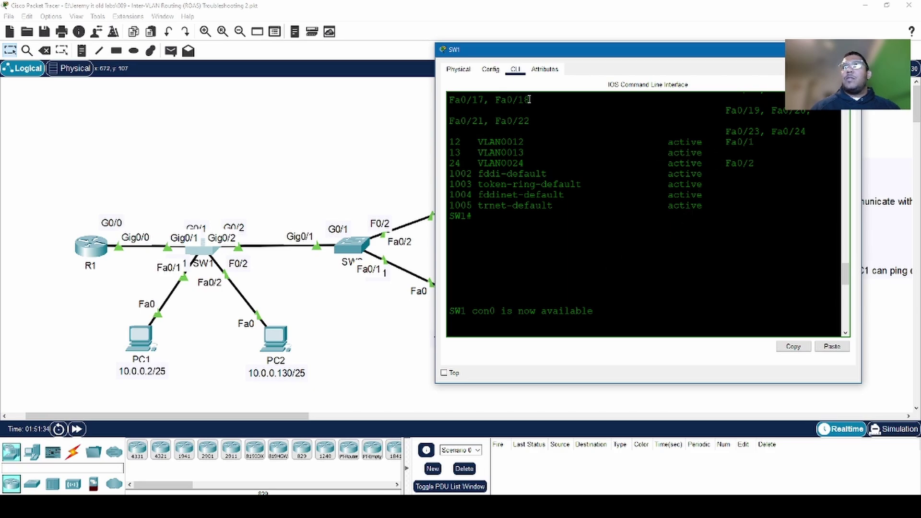
{"action": "scroll", "coordinate": [636, 239], "scroll_direction": "down", "scroll_amount": 16}
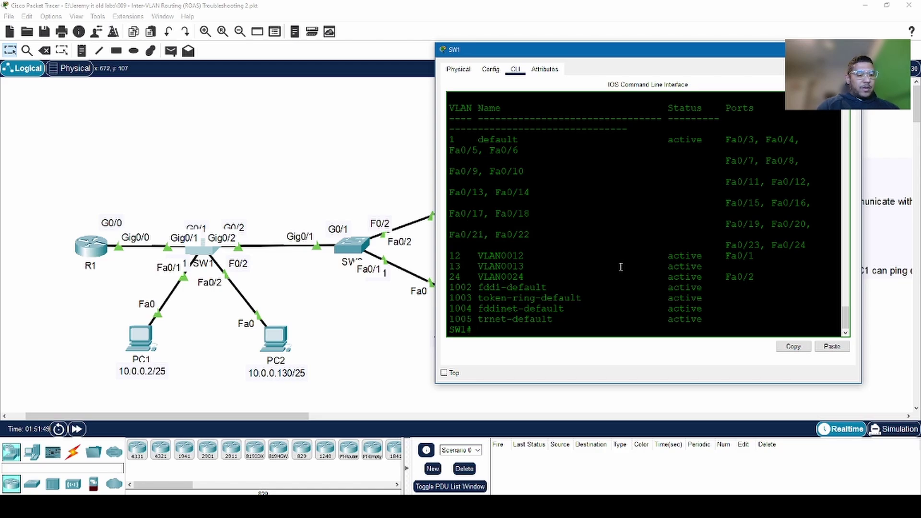
Enter global configuration mode on SW1 with conf t.
{"action": "type", "text": "sh"}
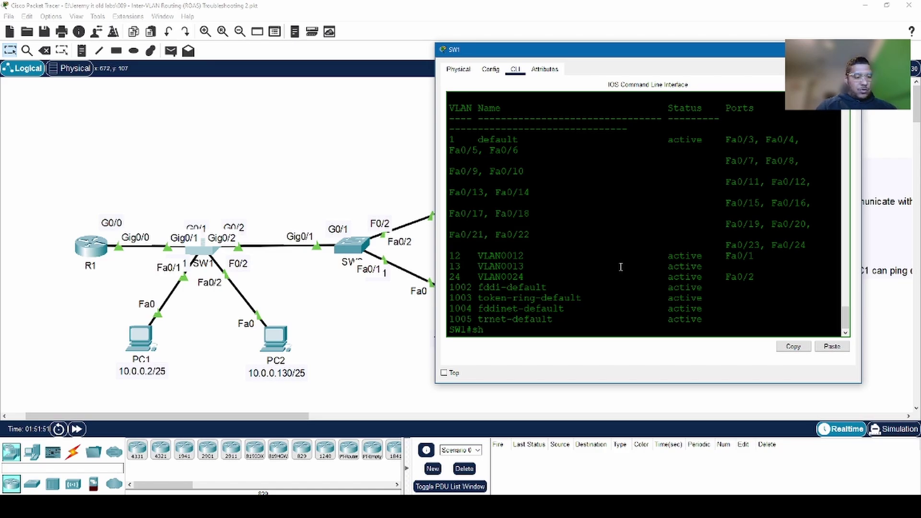
{"action": "key", "text": "BackSpace"}
{"action": "key", "text": "BackSpace"}
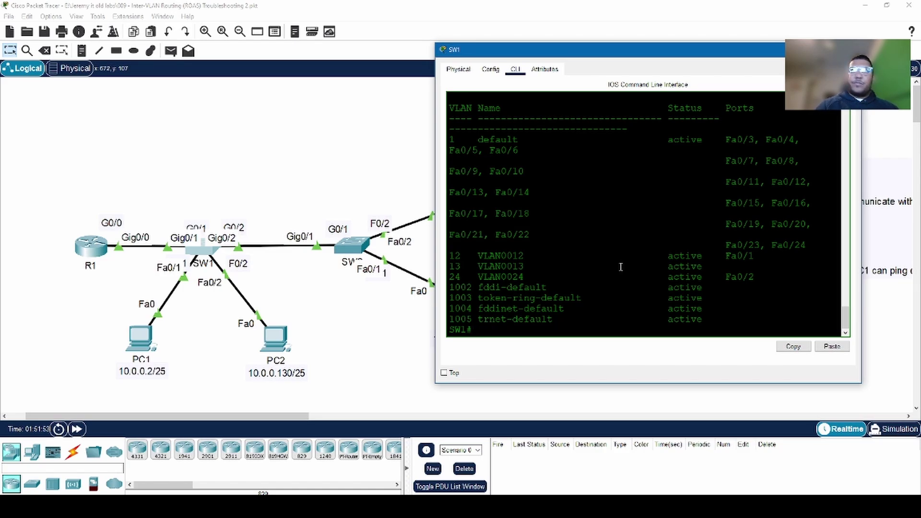
{"action": "type", "text": "co"}
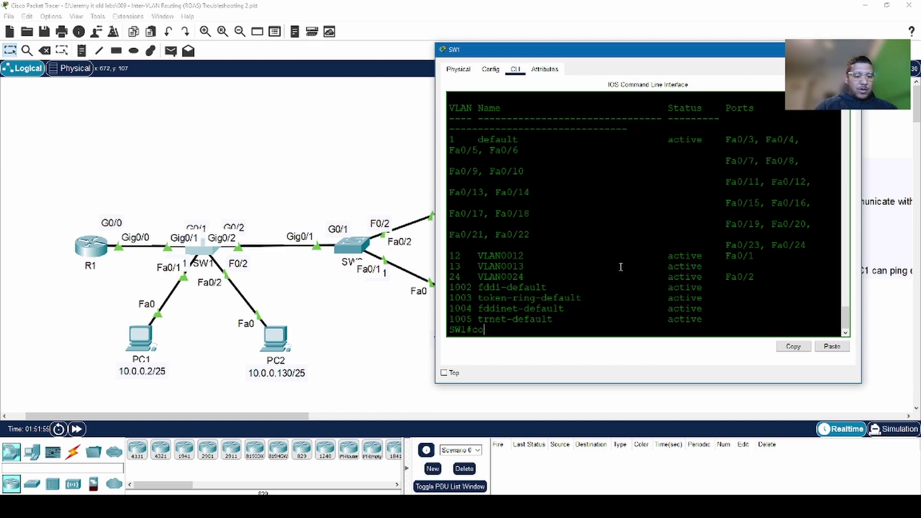
{"action": "type", "text": "nf t"}
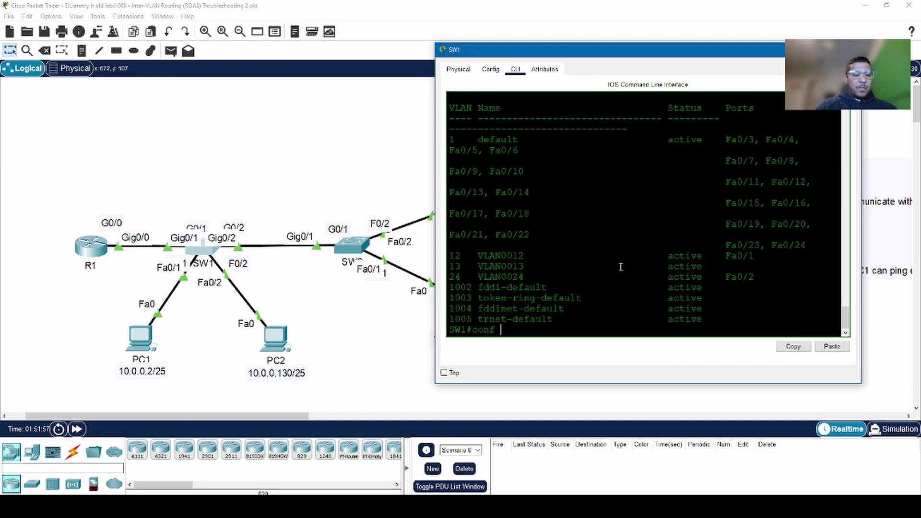
{"action": "key", "text": "Return"}
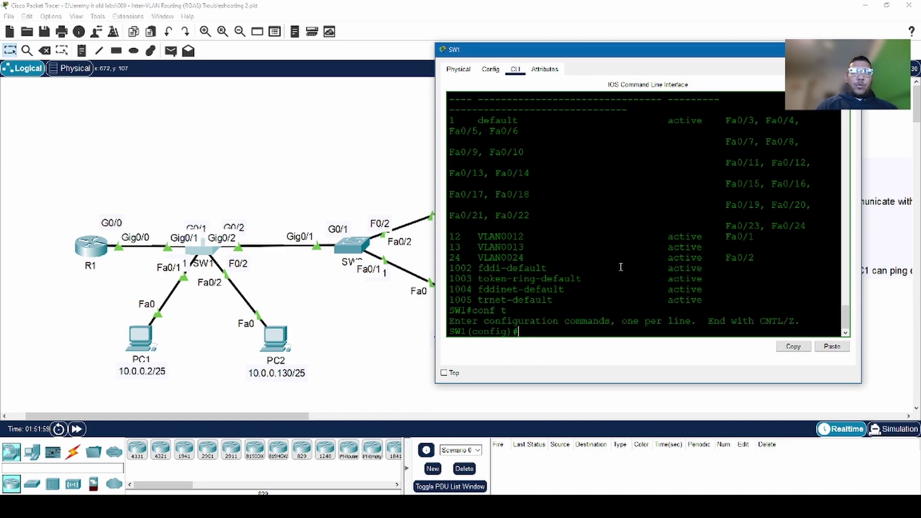
Open interface f0/1 on SW1 with int f0/1 and assign it to VLAN 13 with switchport access vlan 13.
{"action": "type", "text": "int"}
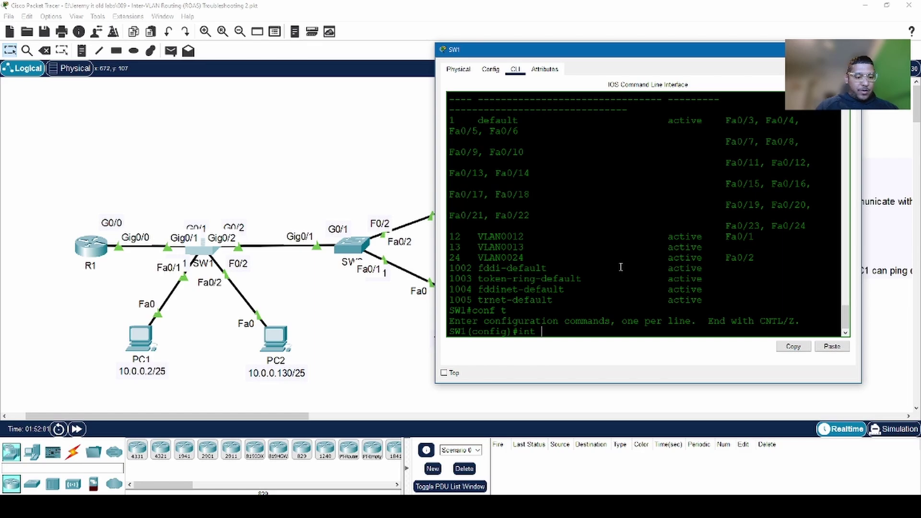
{"action": "type", "text": " f0/1"}
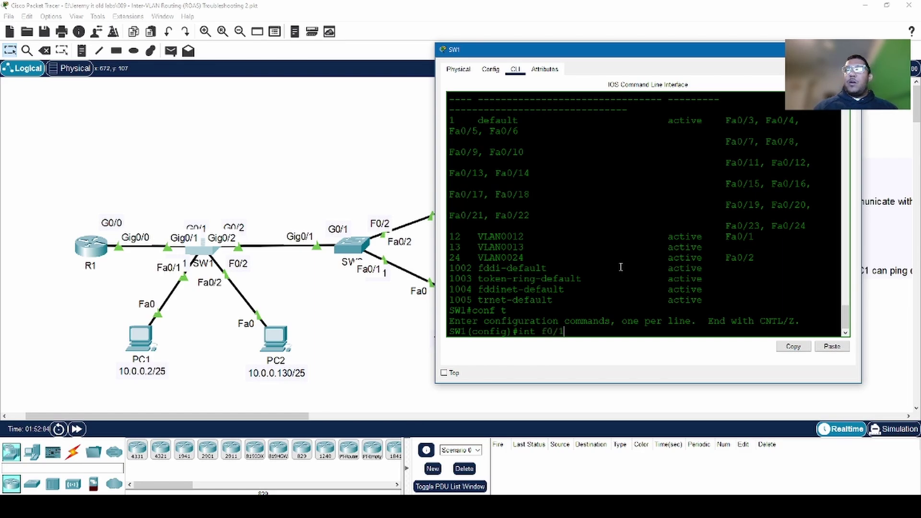
{"action": "key", "text": "Return"}
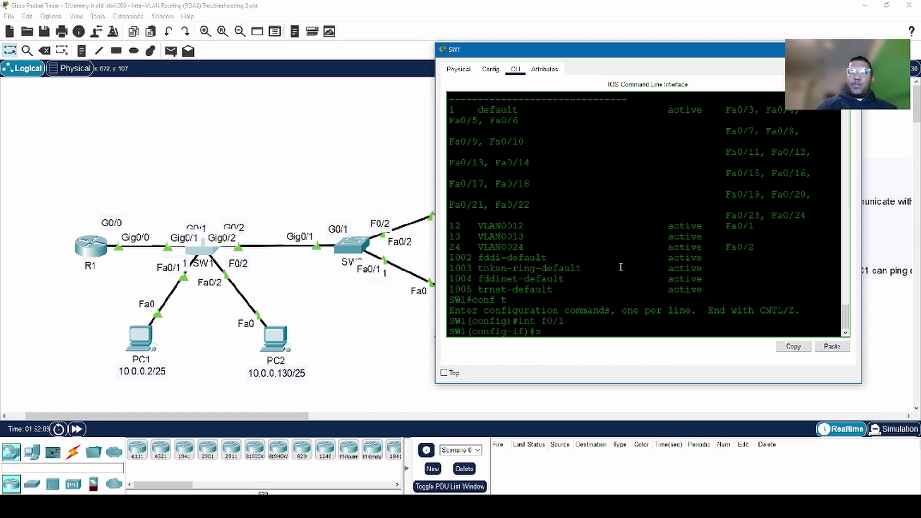
{"action": "type", "text": "switch"}
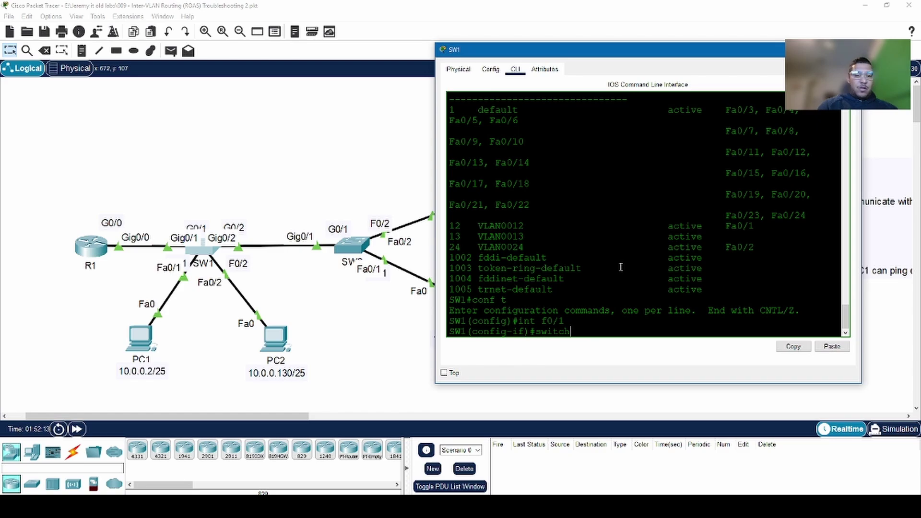
{"action": "type", "text": "port a"}
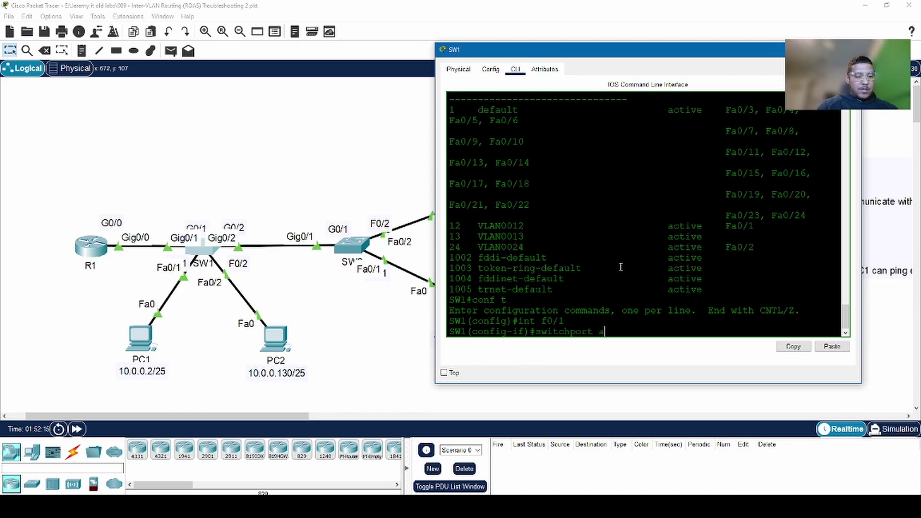
{"action": "type", "text": "ccess "}
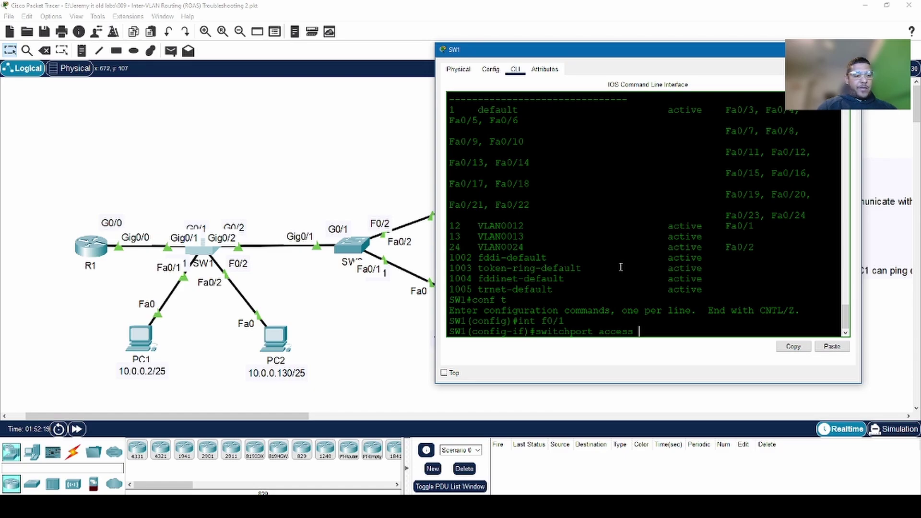
{"action": "type", "text": "vlan 1"}
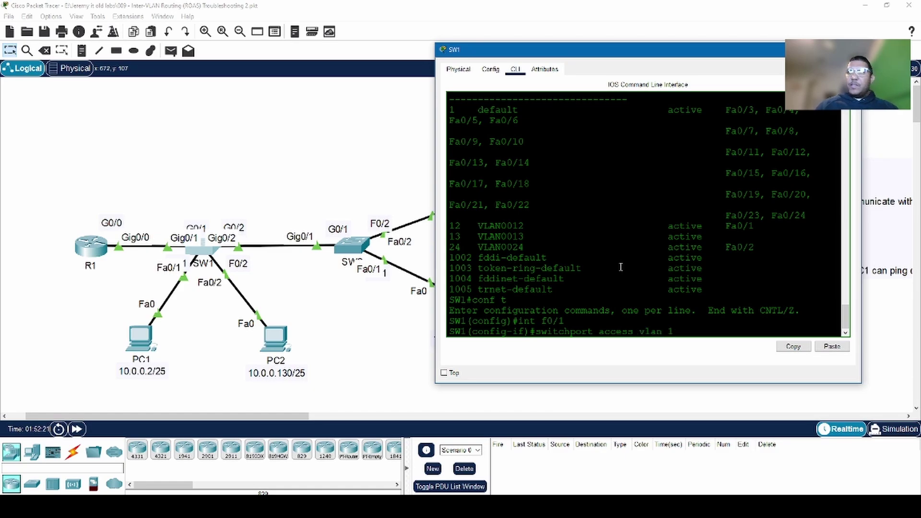
{"action": "type", "text": "3"}
{"action": "key", "text": "Return"}
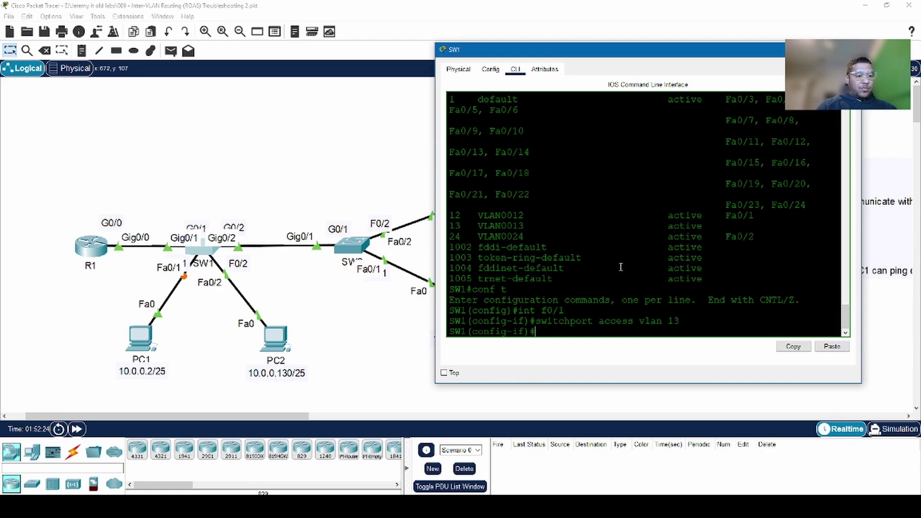
Check SW1's updated VLAN port assignments with do sh vlan bri, and return to the topology.
{"action": "type", "text": "do sh "}
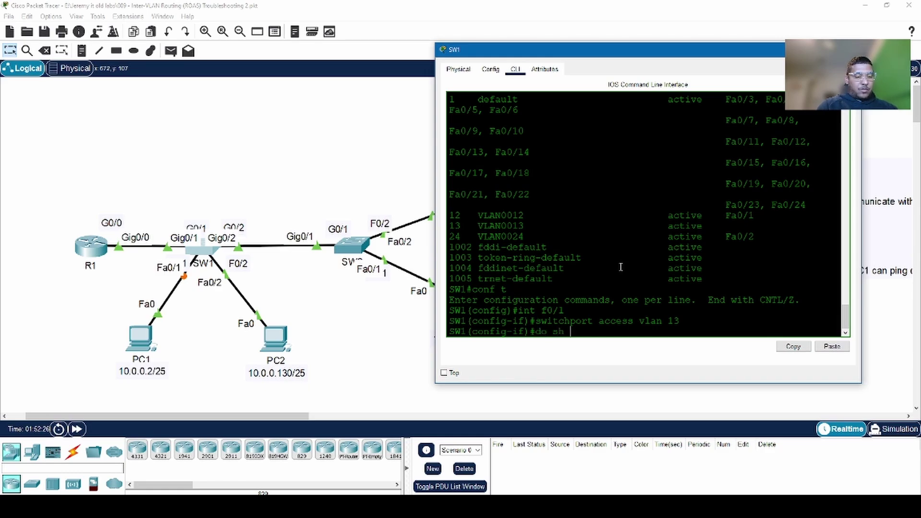
{"action": "type", "text": "vlan bri"}
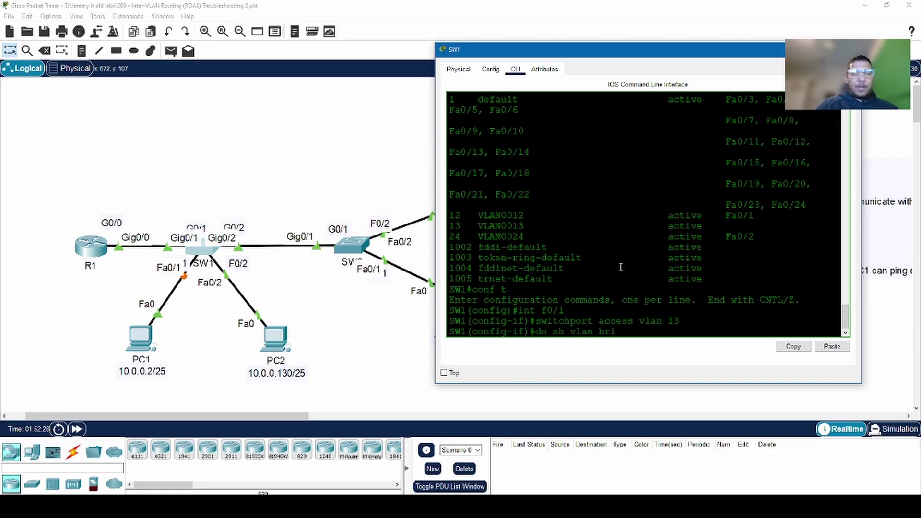
{"action": "key", "text": "Return"}
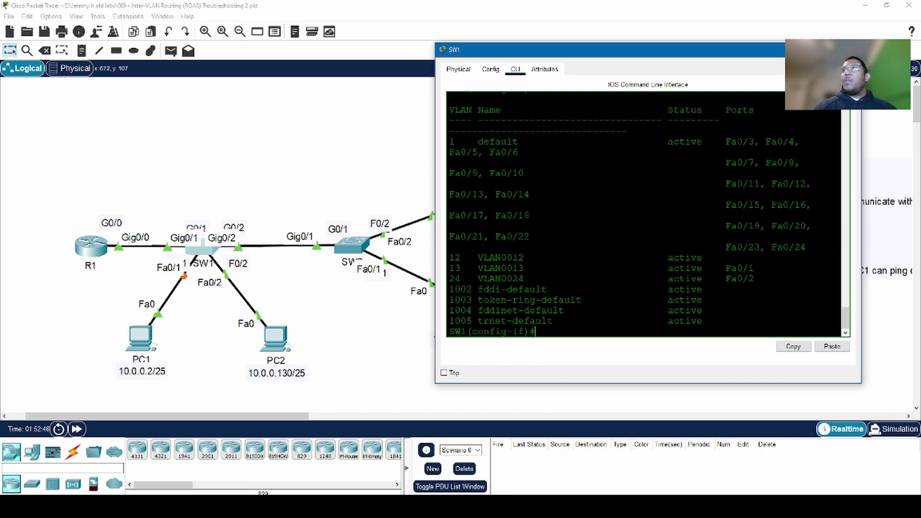
{"action": "left_click", "coordinate": [462, 280]}
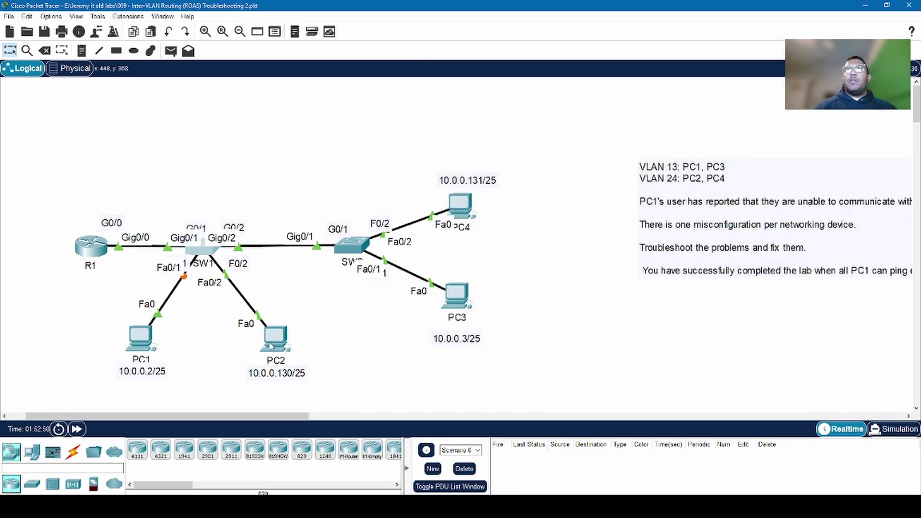
Open PC2's command prompt and test connectivity to PC4 with ping 10.0.0.131.
{"action": "left_click", "coordinate": [271, 346]}
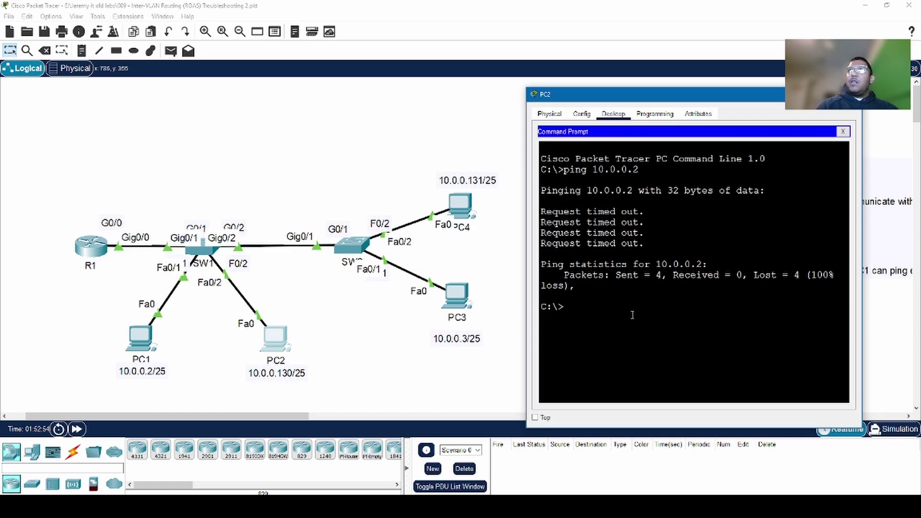
{"action": "type", "text": "ping "}
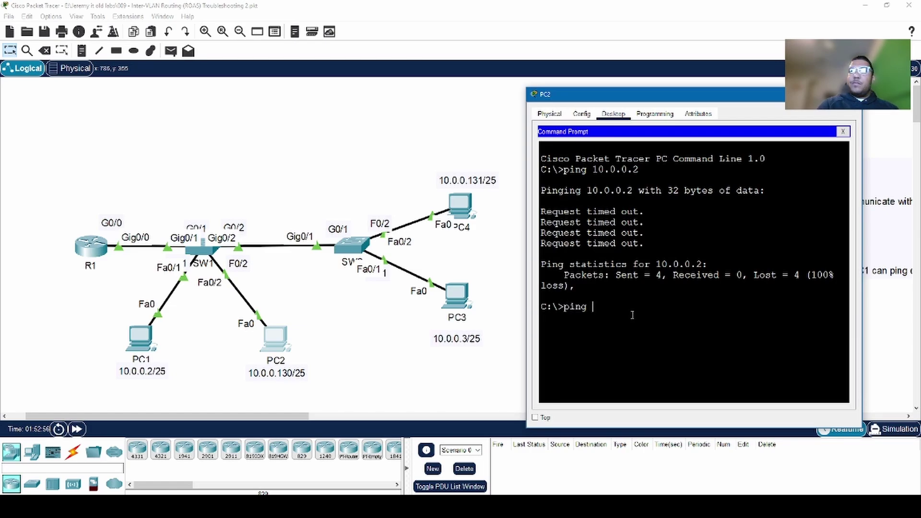
{"action": "type", "text": "10."}
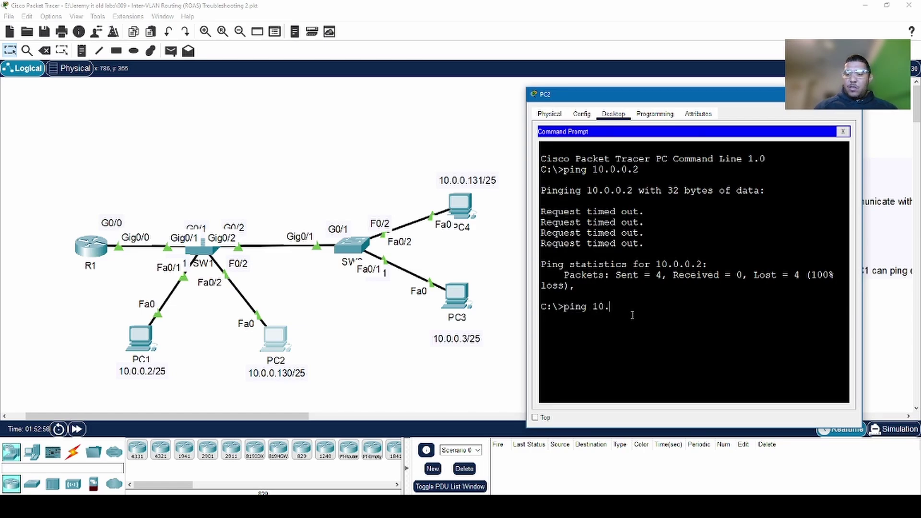
{"action": "type", "text": "0.0.131"}
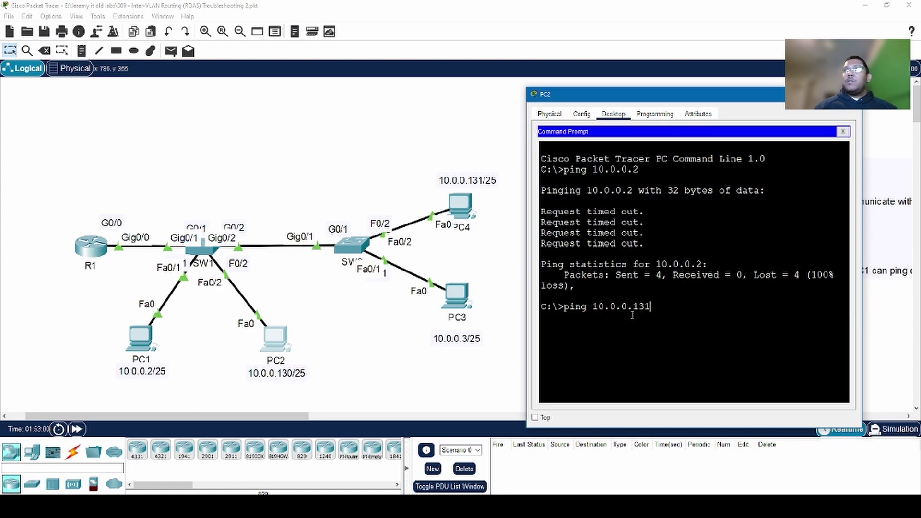
{"action": "key", "text": "Return"}
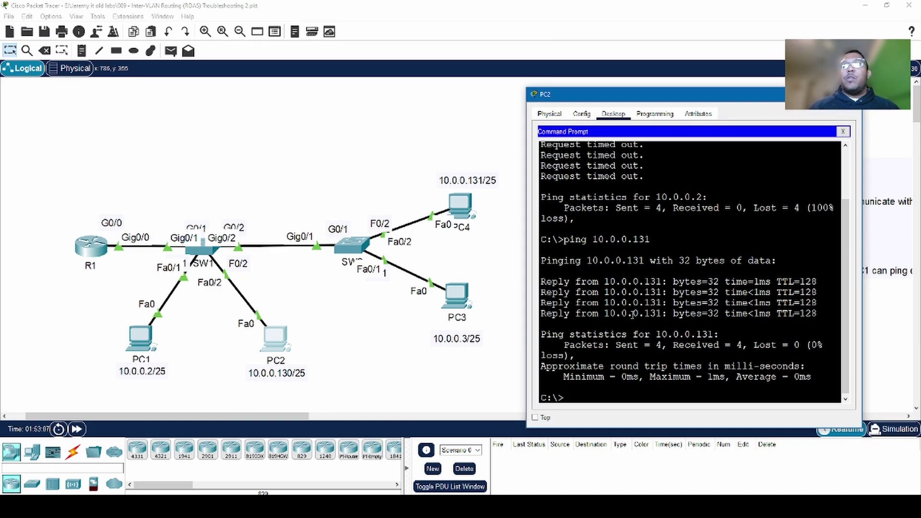
Test connectivity from PC2 to PC1 with ping 10.0.0.2.
{"action": "type", "text": "pin"}
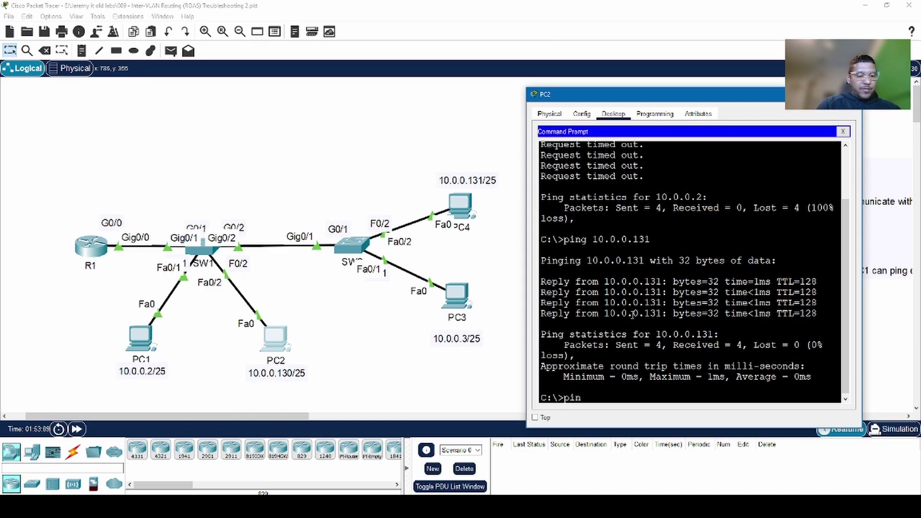
{"action": "type", "text": "g 1"}
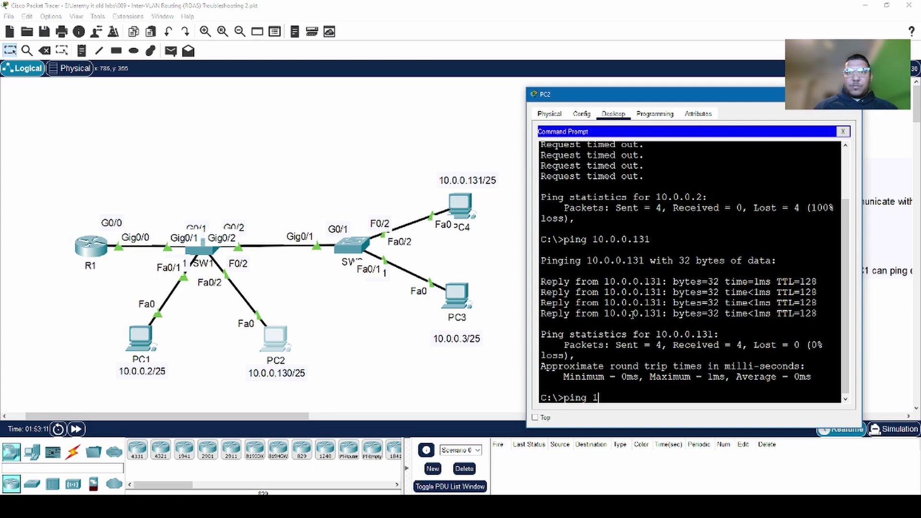
{"action": "type", "text": "0.0.0."}
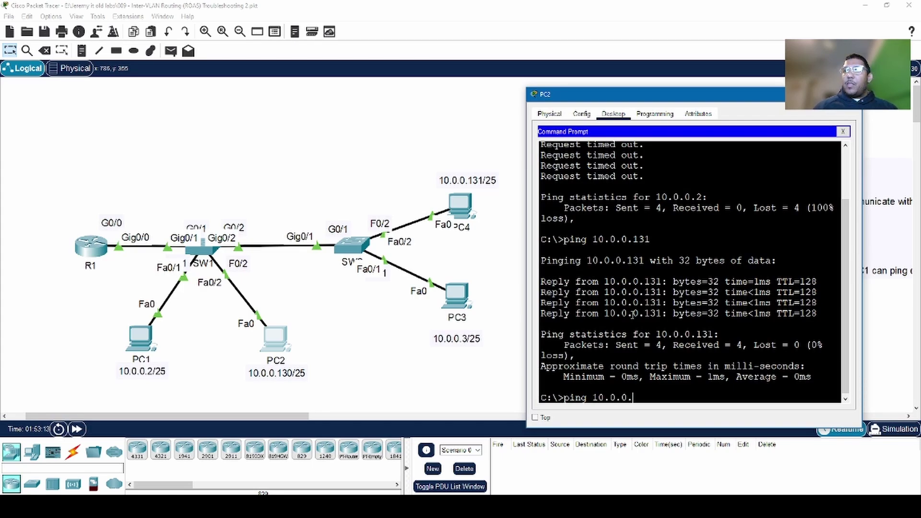
{"action": "type", "text": "2"}
{"action": "key", "text": "Return"}
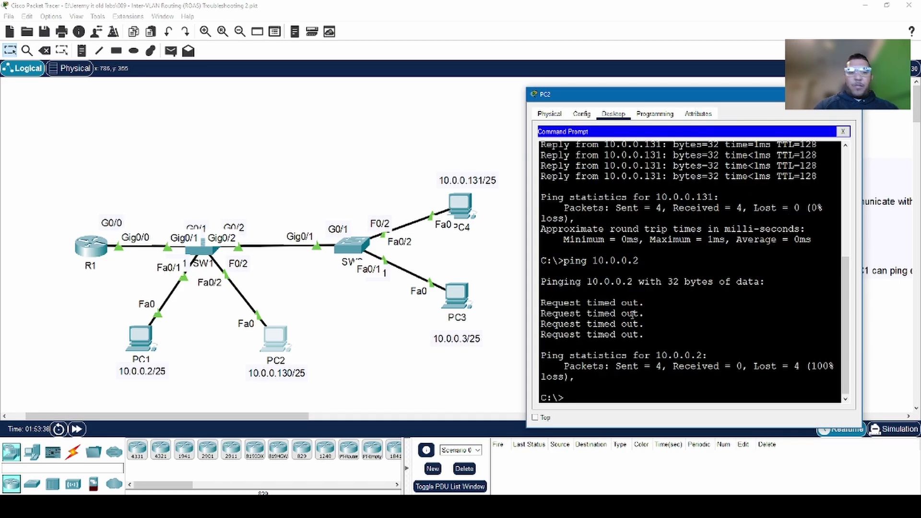
Test connectivity from PC2 to PC3 with ping 10.0.0.3 and close the PC2 window.
{"action": "type", "text": "ping "}
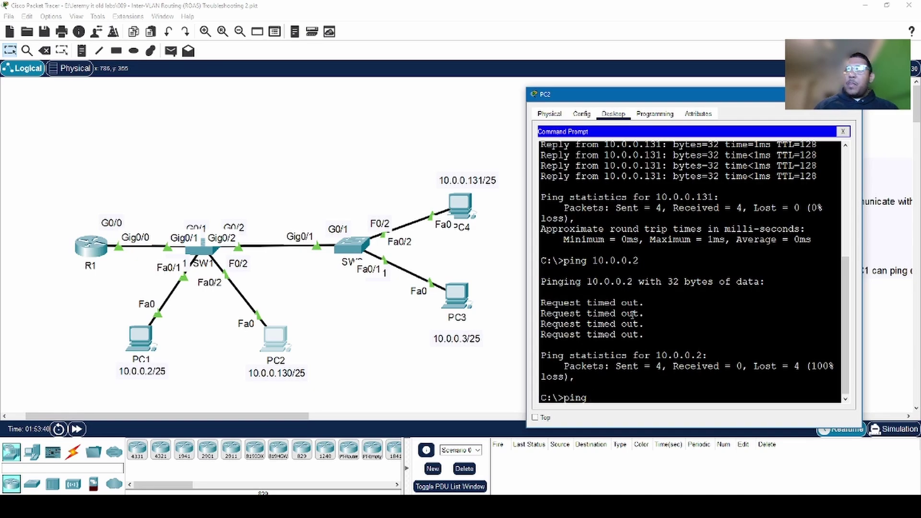
{"action": "type", "text": "10."}
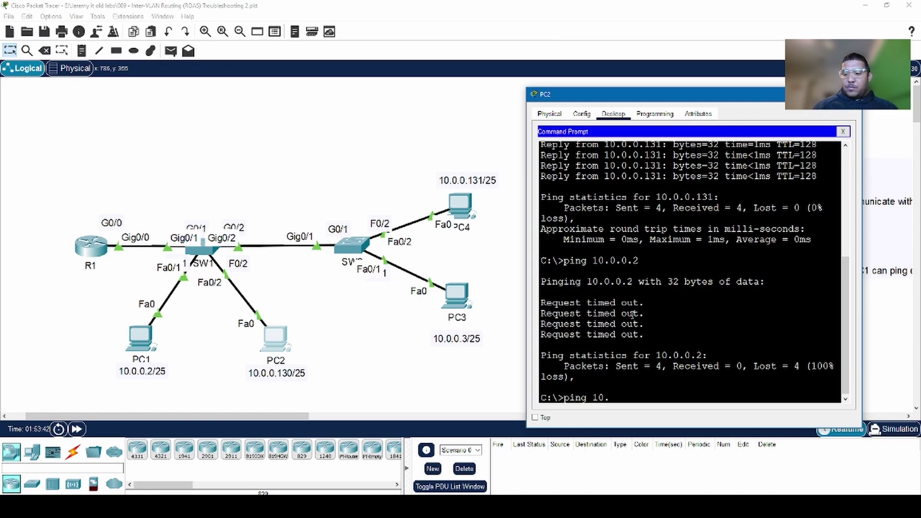
{"action": "type", "text": "0.0.3"}
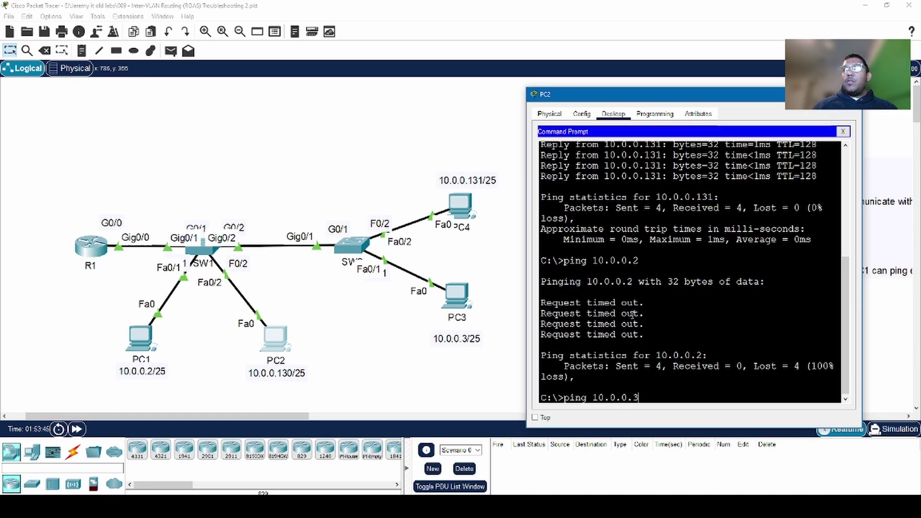
{"action": "key", "text": "Return"}
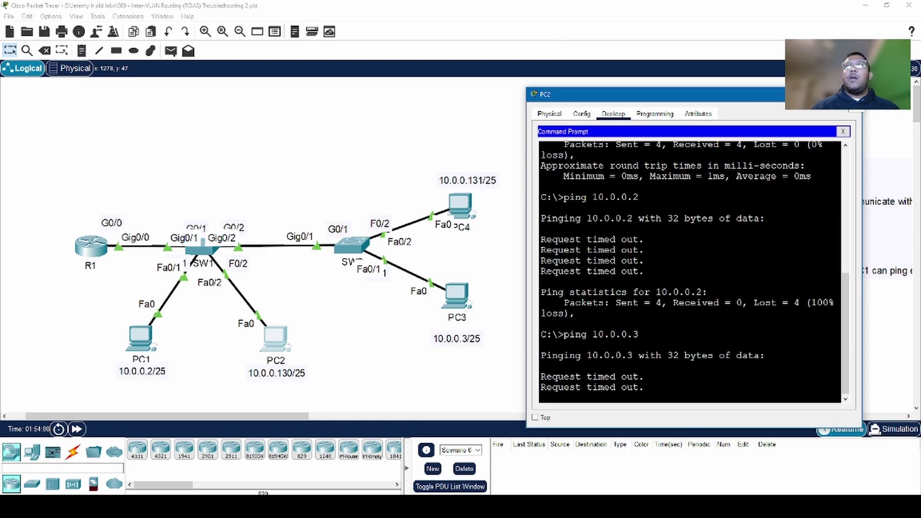
{"action": "left_click", "coordinate": [854, 94]}
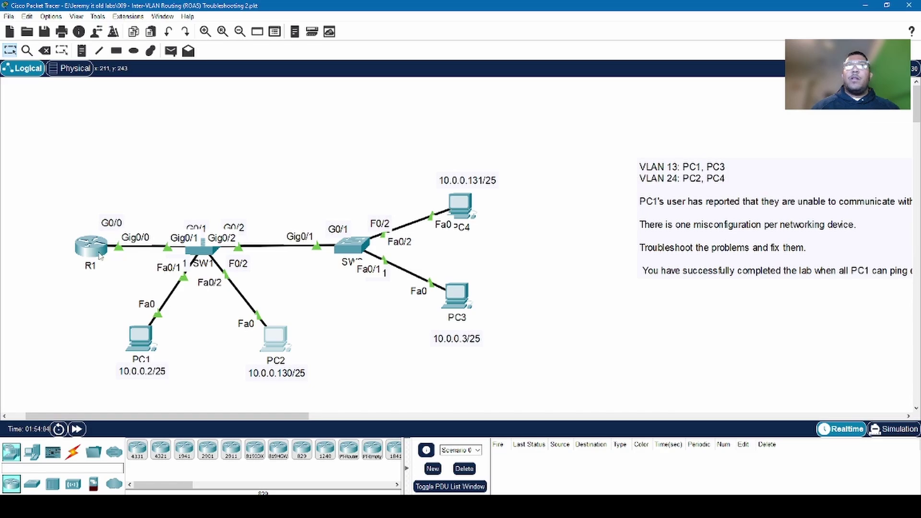
Open SW1's CLI and display the switch's running configuration with do sh run.
{"action": "left_click", "coordinate": [99, 255]}
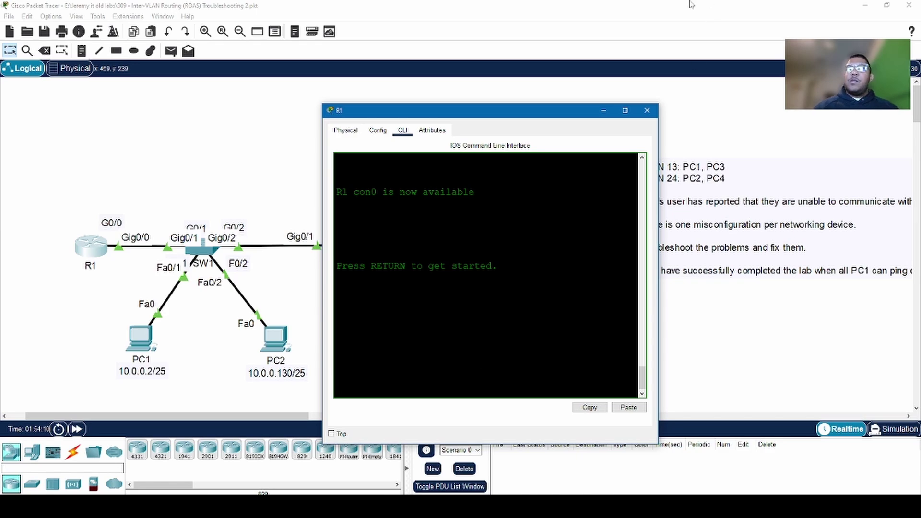
{"action": "left_click", "coordinate": [646, 110]}
{"action": "left_click", "coordinate": [210, 267]}
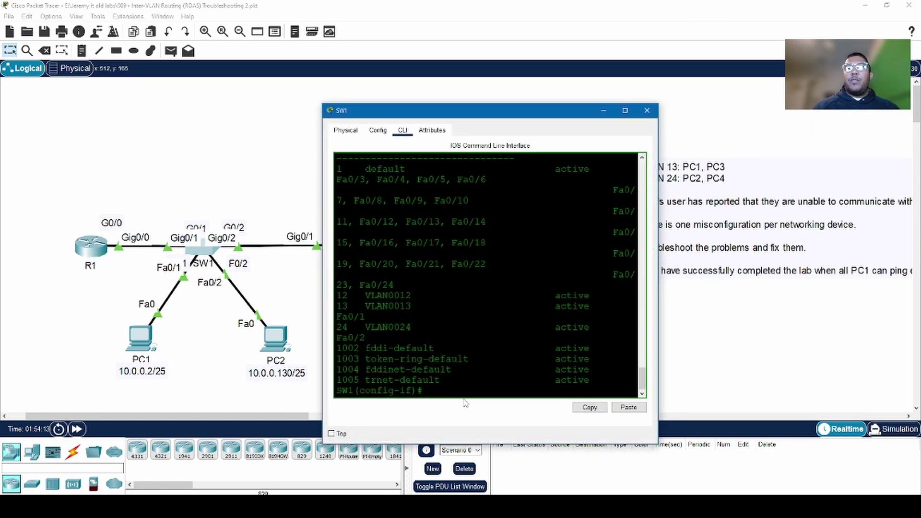
{"action": "type", "text": "sh run"}
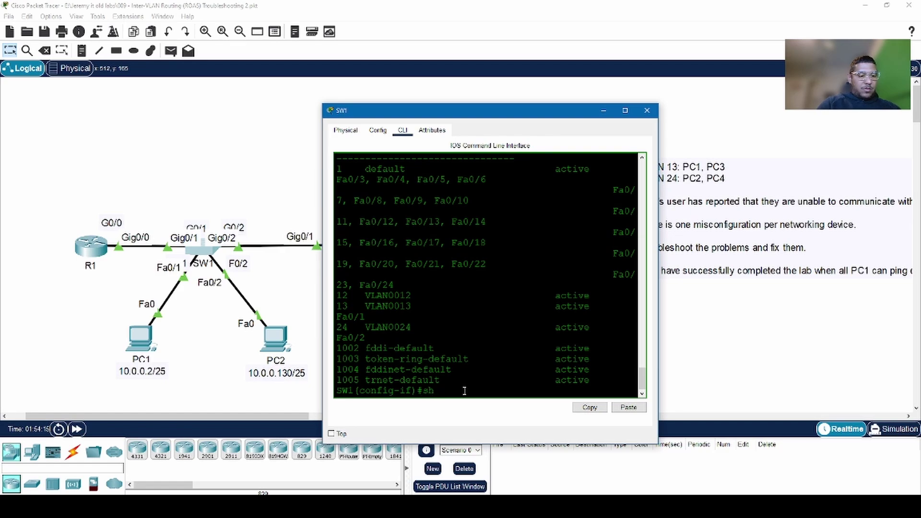
{"action": "key", "text": "BackSpace"}
{"action": "key", "text": "BackSpace"}
{"action": "key", "text": "BackSpace"}
{"action": "key", "text": "BackSpace"}
{"action": "key", "text": "BackSpace"}
{"action": "key", "text": "BackSpace"}
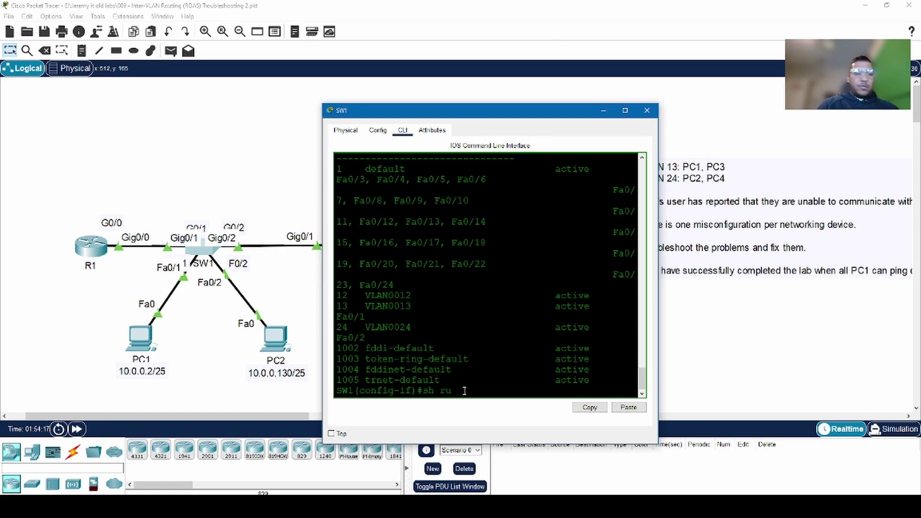
{"action": "type", "text": "do"}
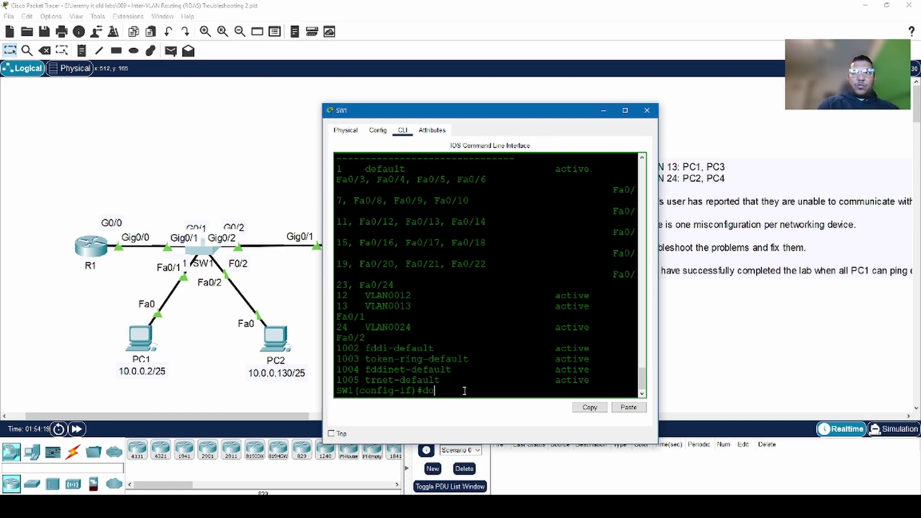
{"action": "type", "text": " sh run"}
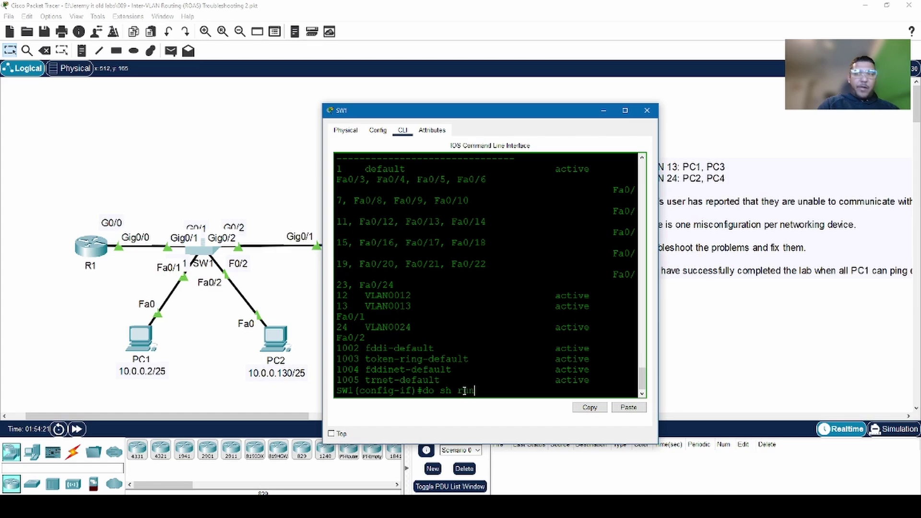
{"action": "key", "text": "Return"}
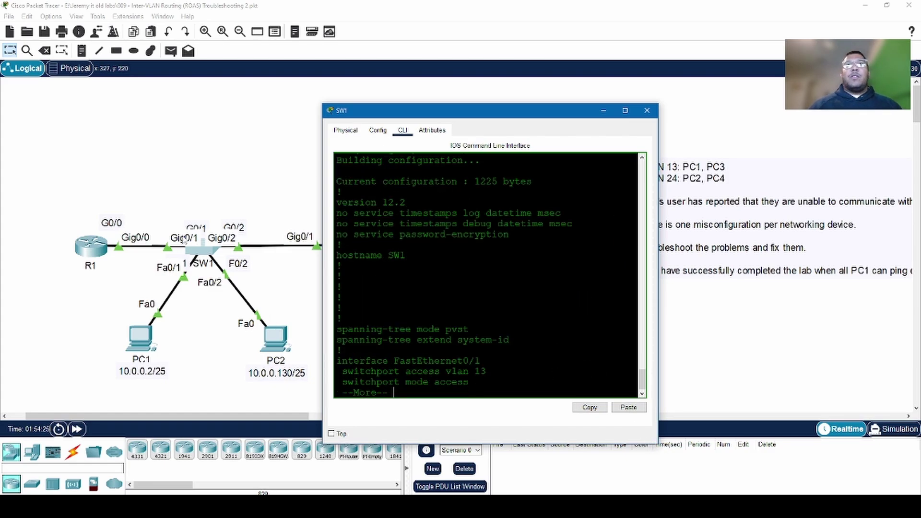
Page through SW1's running configuration to examine its access and trunk interface settings, and close the SW1 window.
{"action": "left_click_drag", "start_coordinate": [556, 113], "coordinate": [583, 59]}
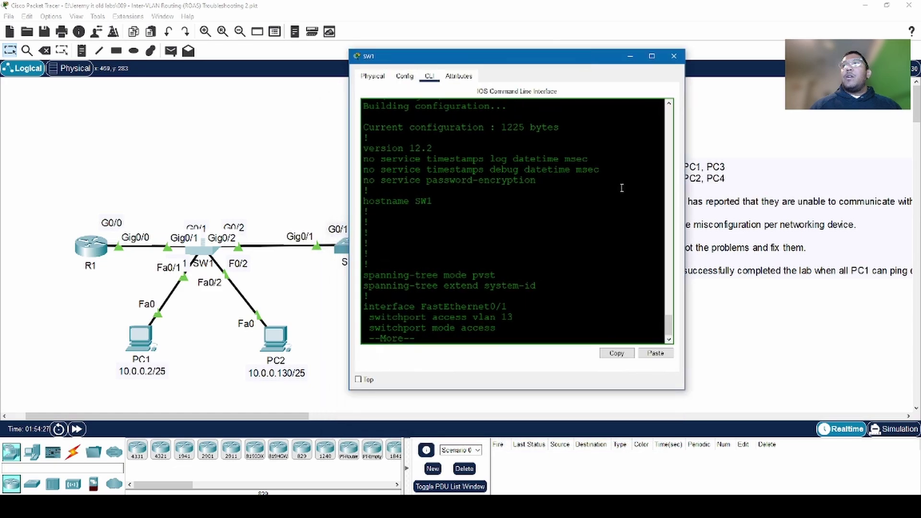
{"action": "left_click", "coordinate": [686, 395]}
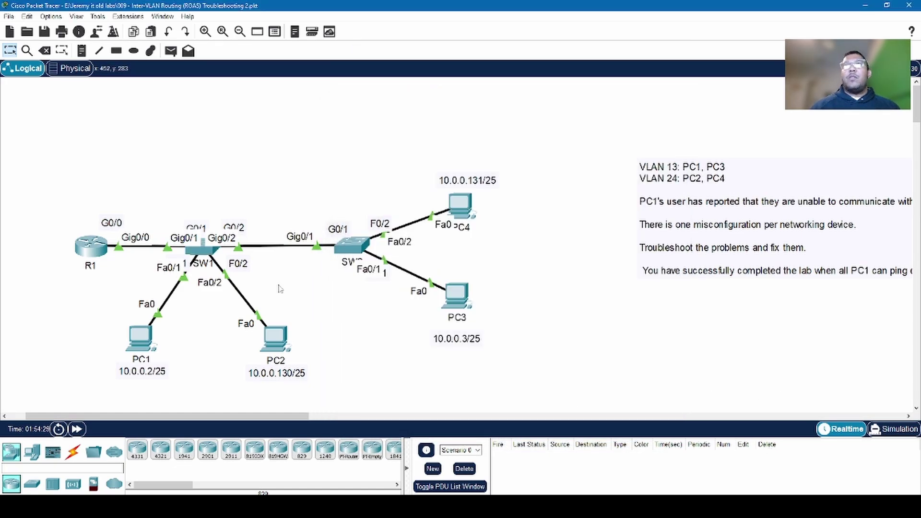
{"action": "left_click", "coordinate": [218, 251]}
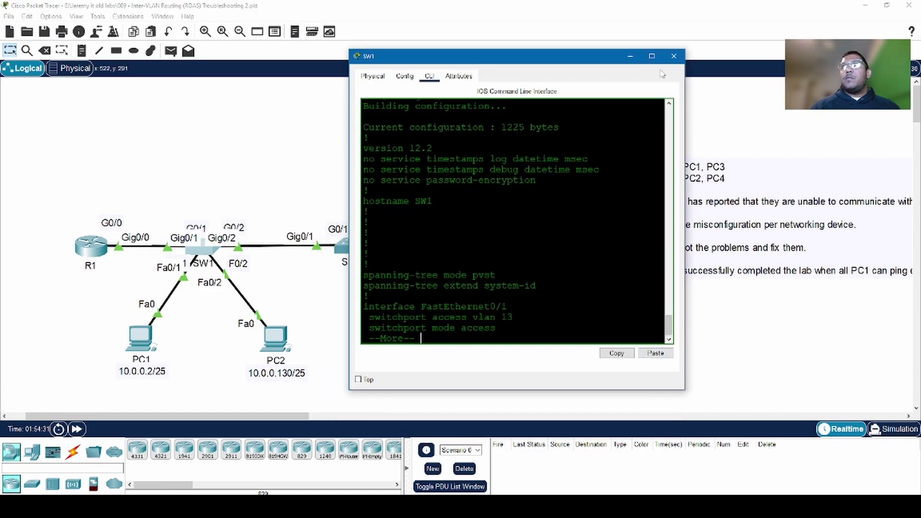
{"action": "left_click", "coordinate": [652, 57]}
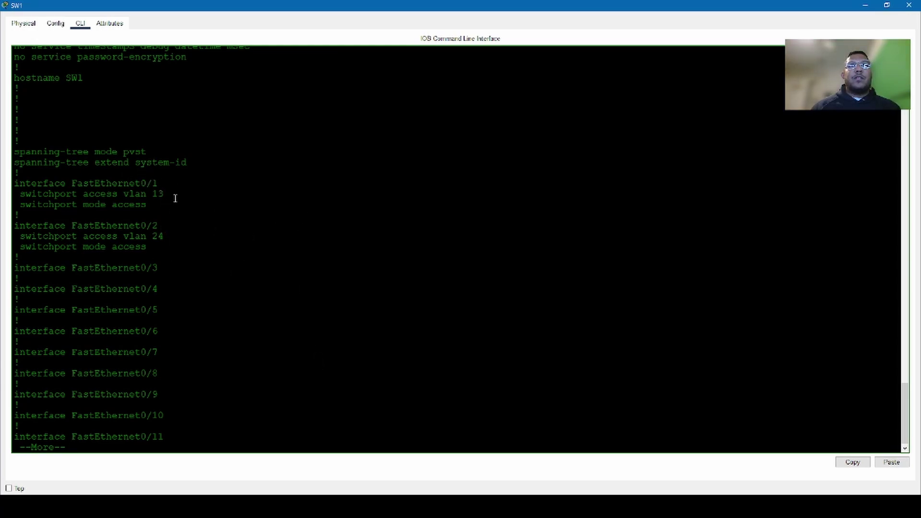
{"action": "key", "text": "space"}
{"action": "key", "text": "space"}
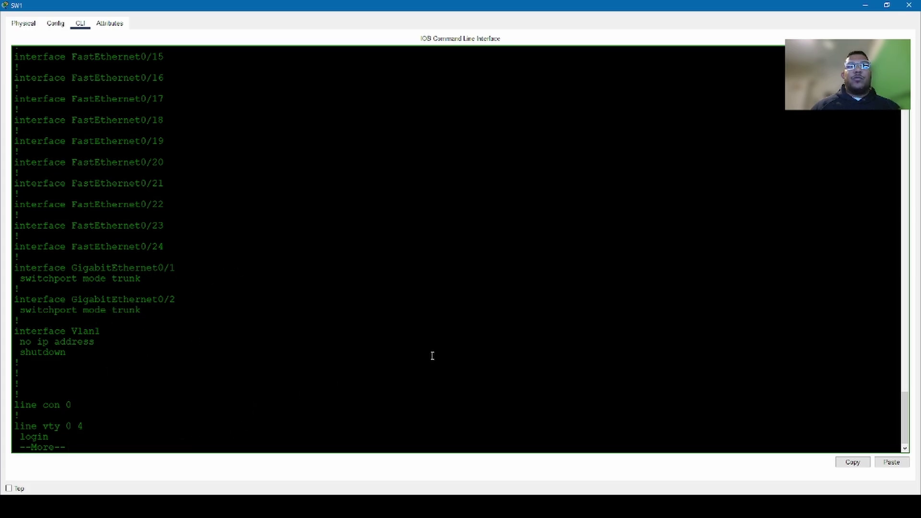
{"action": "left_click", "coordinate": [908, 6]}
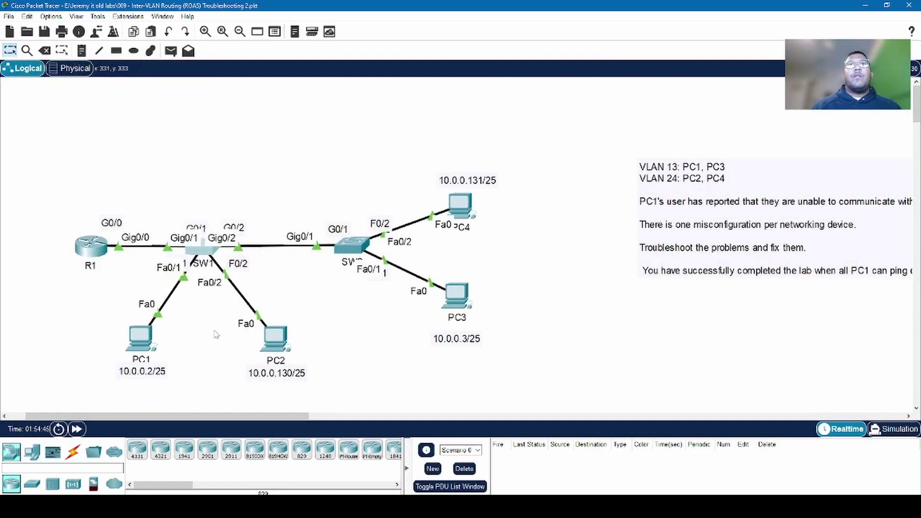
Open R1's CLI and enter privileged EXEC mode with en.
{"action": "left_click", "coordinate": [95, 250]}
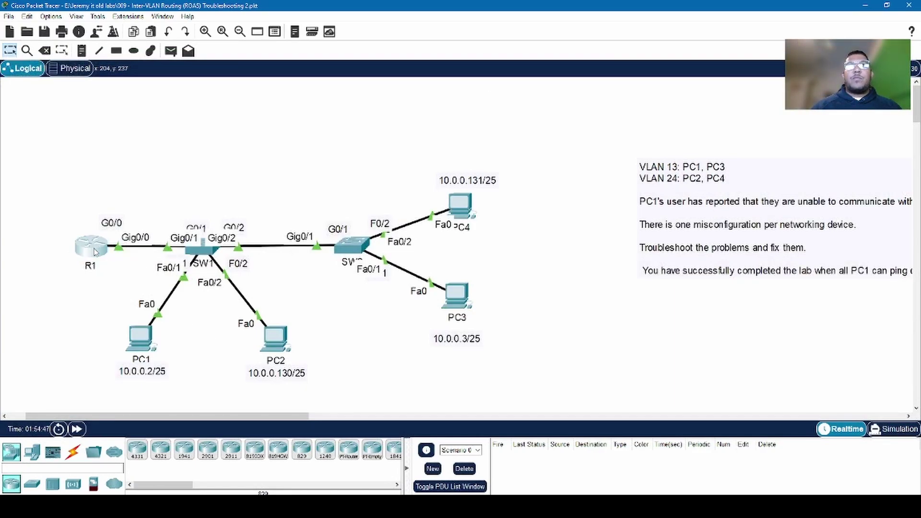
{"action": "key", "text": "Return"}
{"action": "key", "text": "Return"}
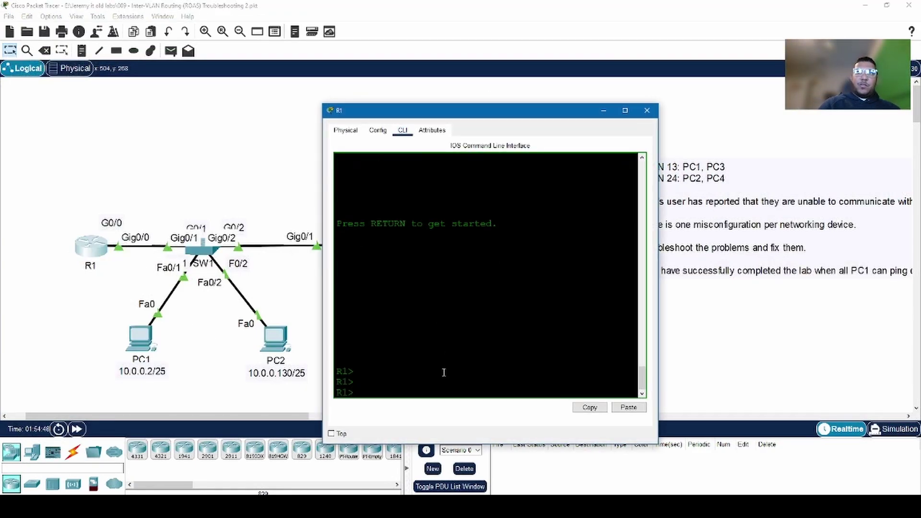
{"action": "type", "text": "en"}
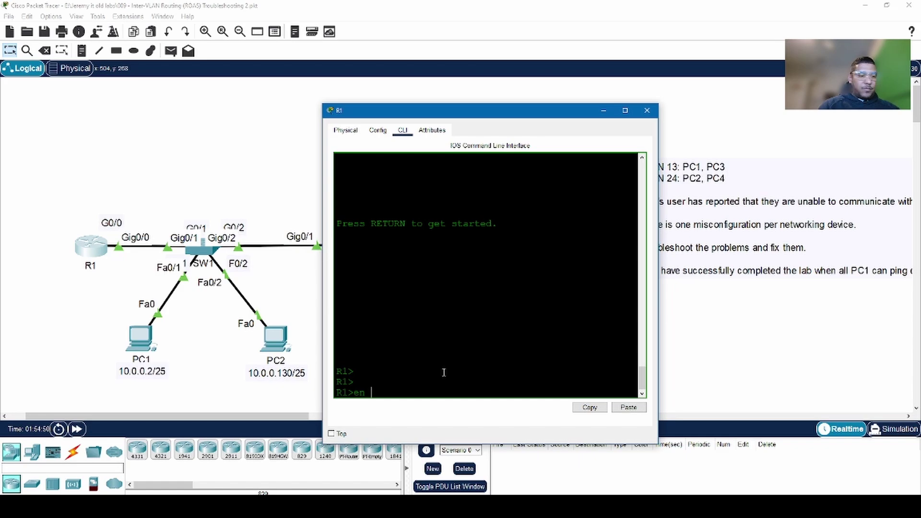
{"action": "key", "text": "Return"}
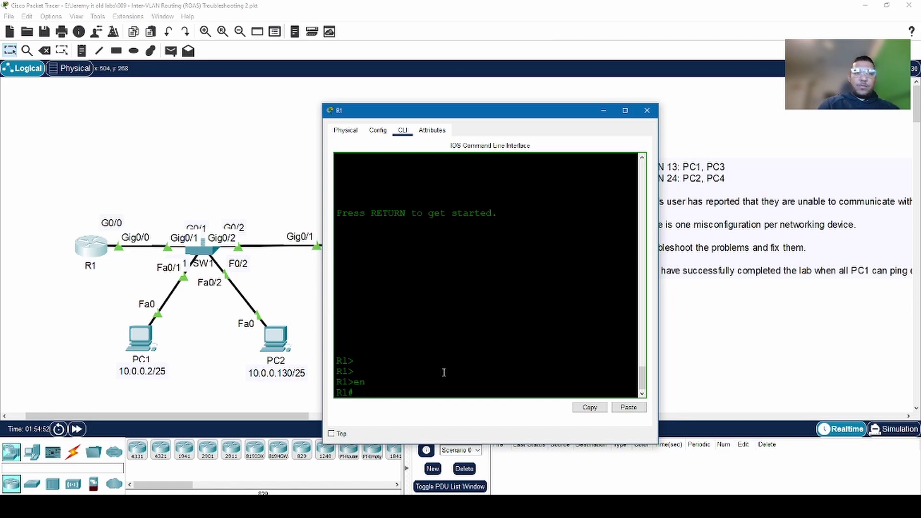
List R1's interfaces with sh ip int bri and examine the addresses of subinterfaces GigabitEthernet0/0.13 and GigabitEthernet0/0.24.
{"action": "type", "text": "sh"}
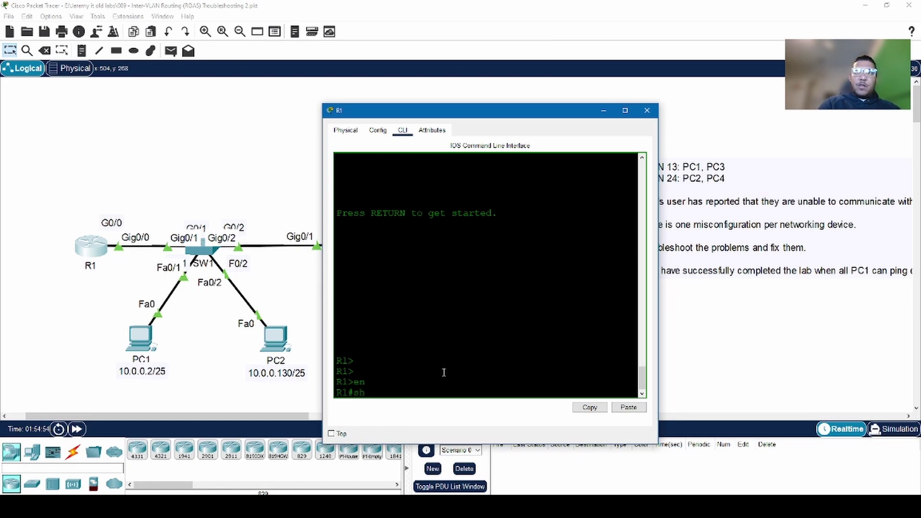
{"action": "type", "text": " ip"}
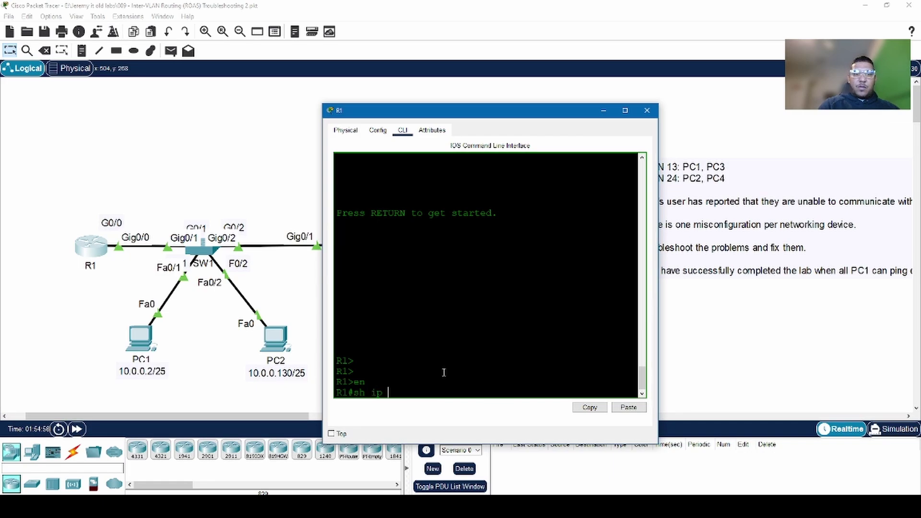
{"action": "type", "text": " int"}
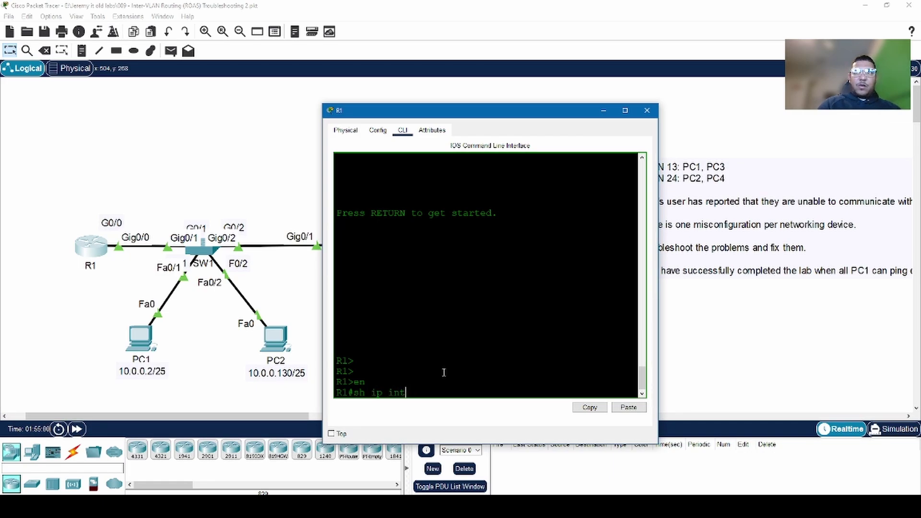
{"action": "type", "text": " bri"}
{"action": "key", "text": "Return"}
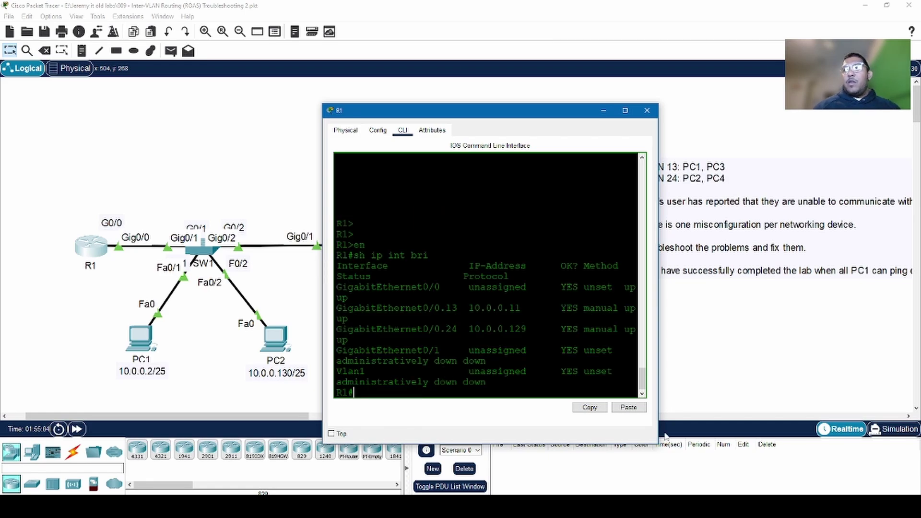
{"action": "left_click_drag", "start_coordinate": [658, 430], "coordinate": [808, 427]}
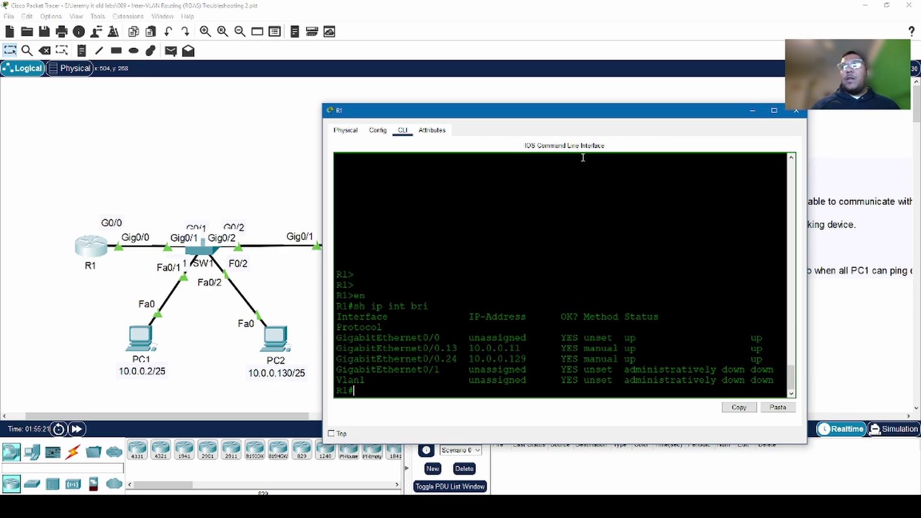
{"action": "left_click_drag", "start_coordinate": [599, 113], "coordinate": [638, 30]}
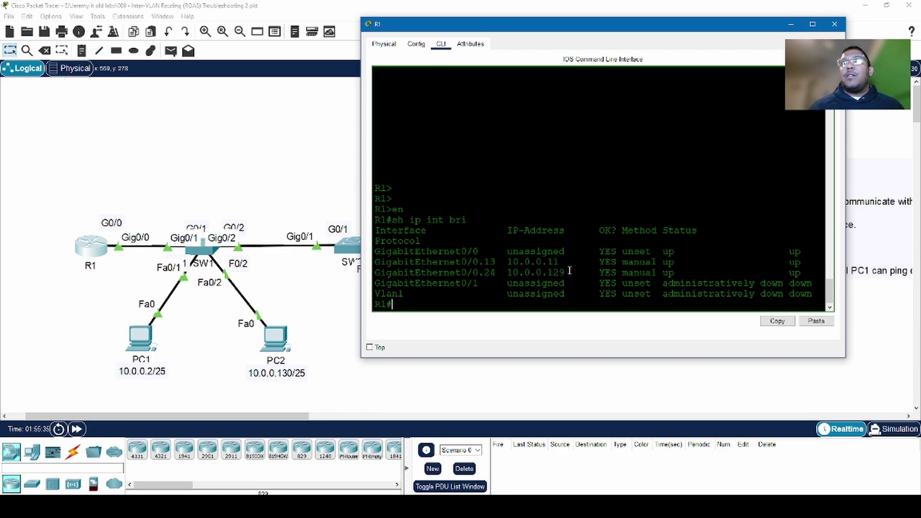
{"action": "left_click_drag", "start_coordinate": [565, 272], "coordinate": [366, 279]}
{"action": "left_click_drag", "start_coordinate": [565, 262], "coordinate": [377, 261]}
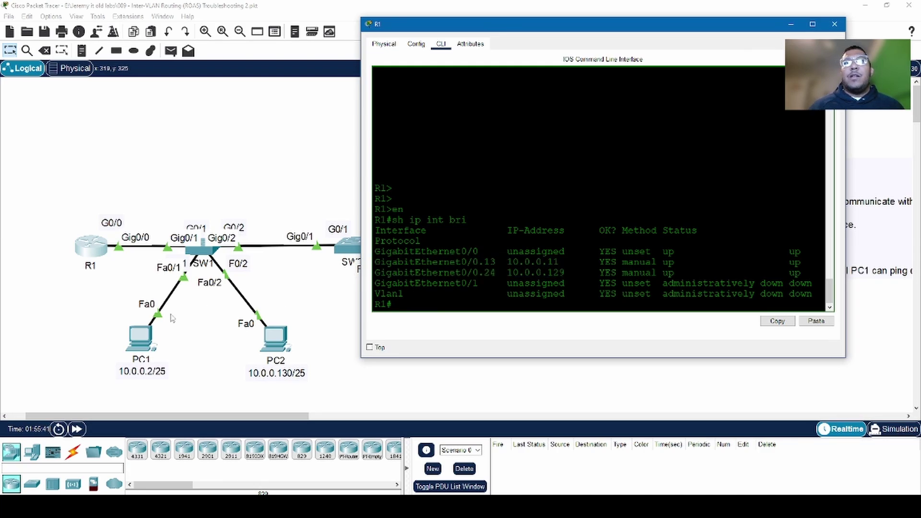
Open PC1's command prompt and display its full IP configuration with ipconfig /all.
{"action": "left_click", "coordinate": [137, 338]}
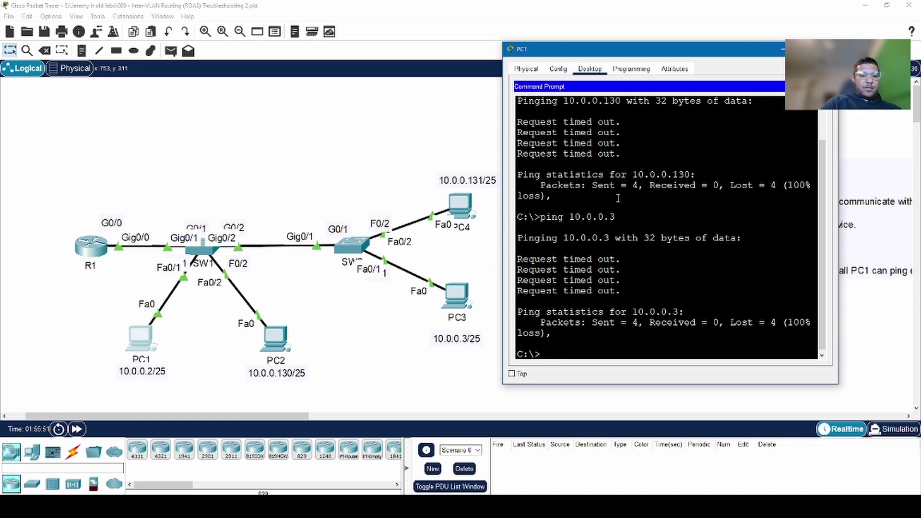
{"action": "type", "text": "ip"}
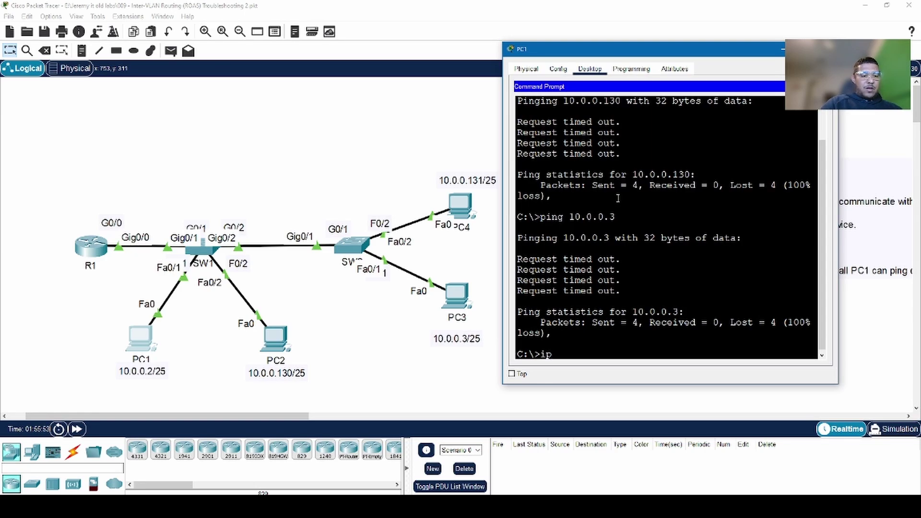
{"action": "type", "text": "co"}
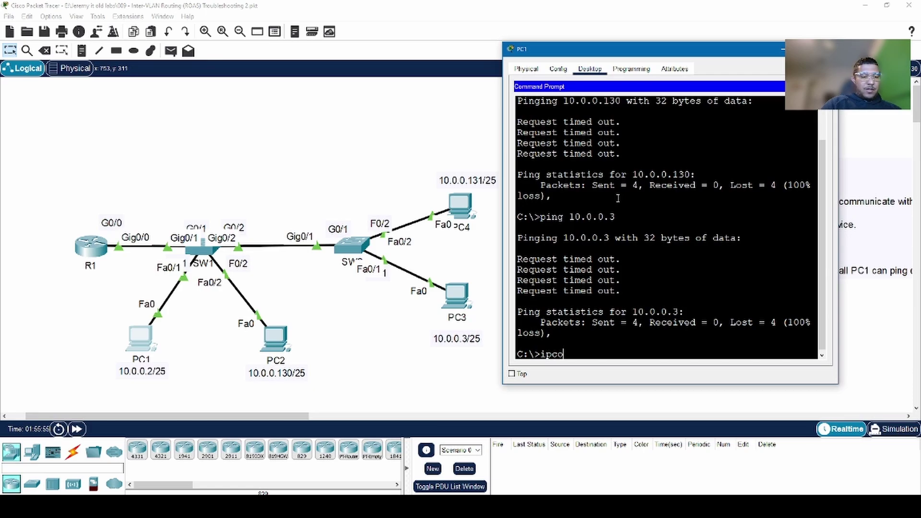
{"action": "type", "text": "nfig /"}
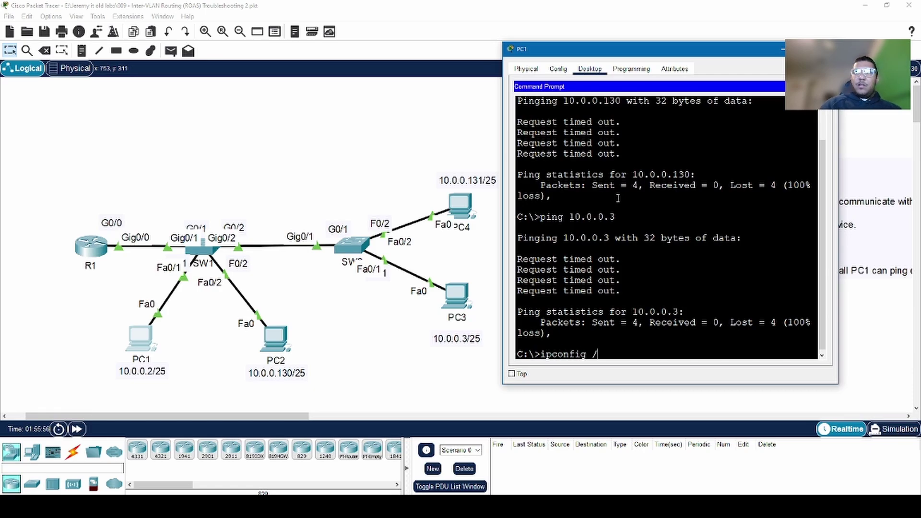
{"action": "type", "text": "all"}
{"action": "key", "text": "Return"}
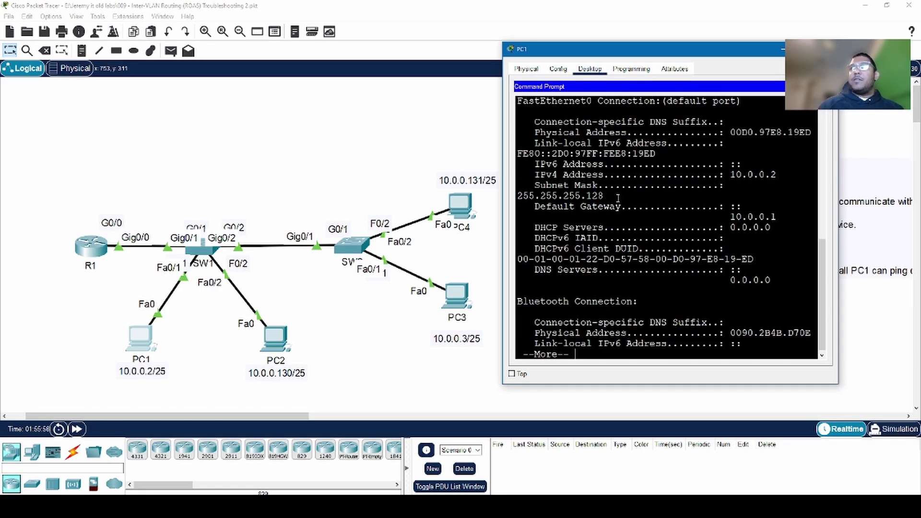
Check the default gateway in PC1's IP configuration and close the PC1 window.
{"action": "scroll", "coordinate": [614, 192], "scroll_direction": "up", "scroll_amount": 3}
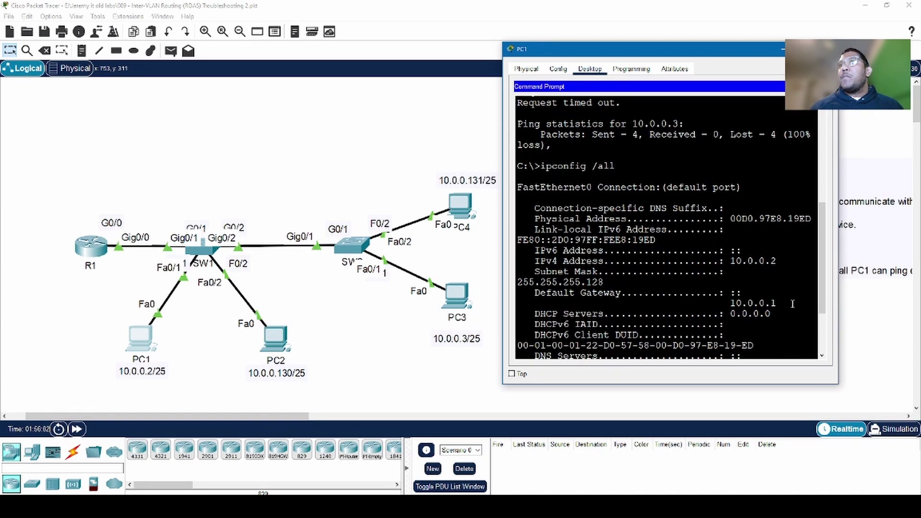
{"action": "left_click_drag", "start_coordinate": [792, 303], "coordinate": [731, 302]}
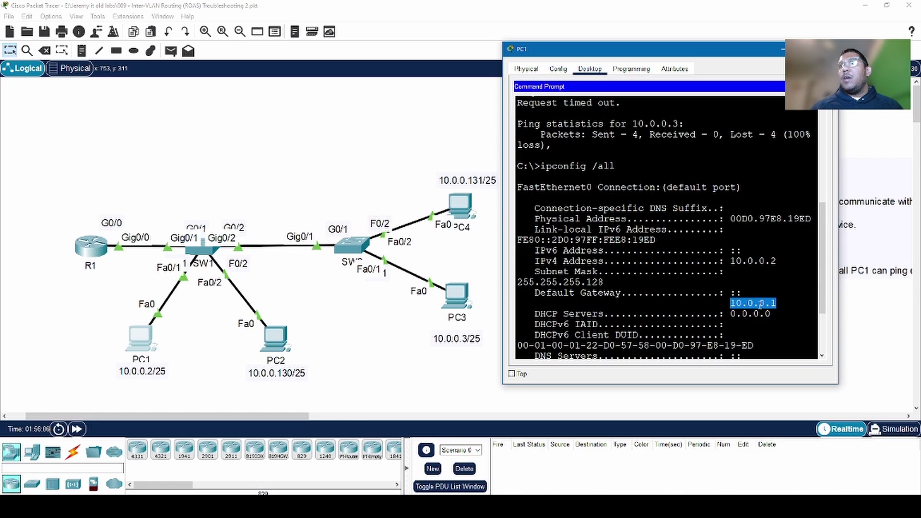
{"action": "left_click", "coordinate": [800, 49]}
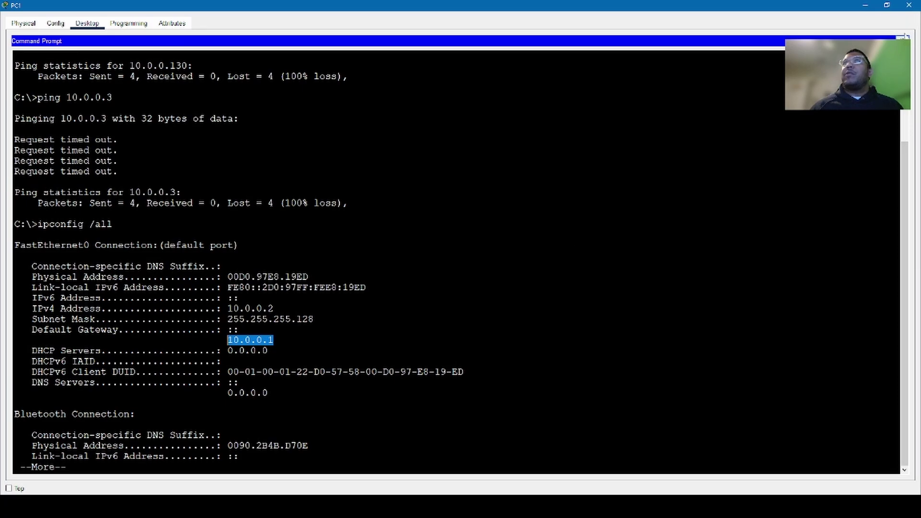
{"action": "left_click", "coordinate": [908, 5]}
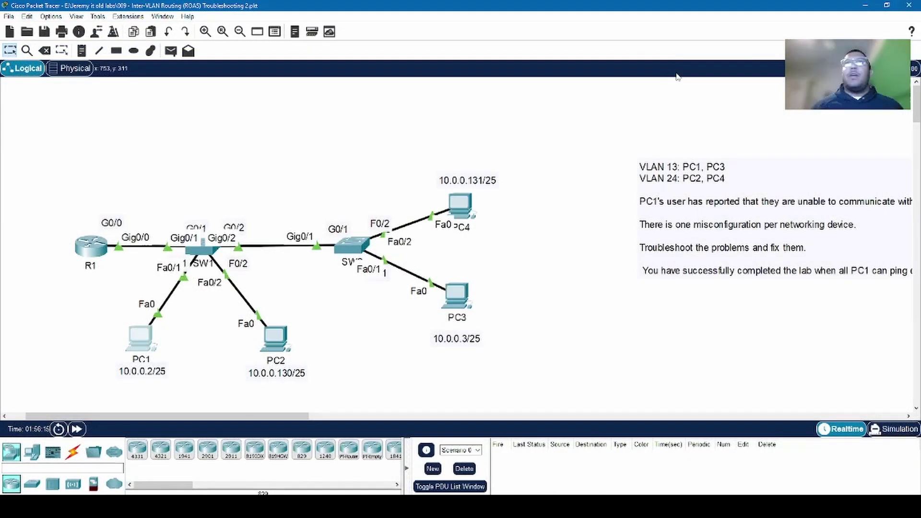
Return to R1's CLI and compare the IP address of subinterface GigabitEthernet0/0.13 with PC1's default gateway.
{"action": "left_click", "coordinate": [98, 248]}
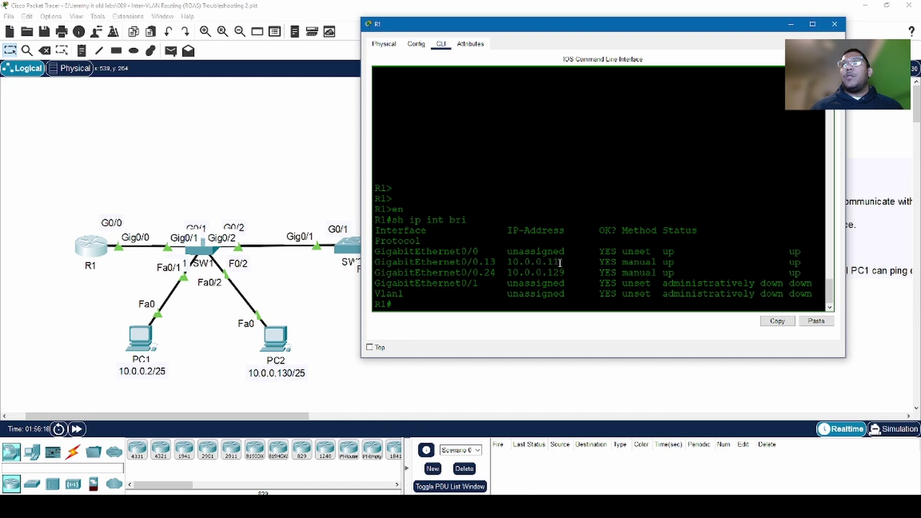
{"action": "left_click_drag", "start_coordinate": [560, 263], "coordinate": [496, 263]}
{"action": "left_click", "coordinate": [499, 263]}
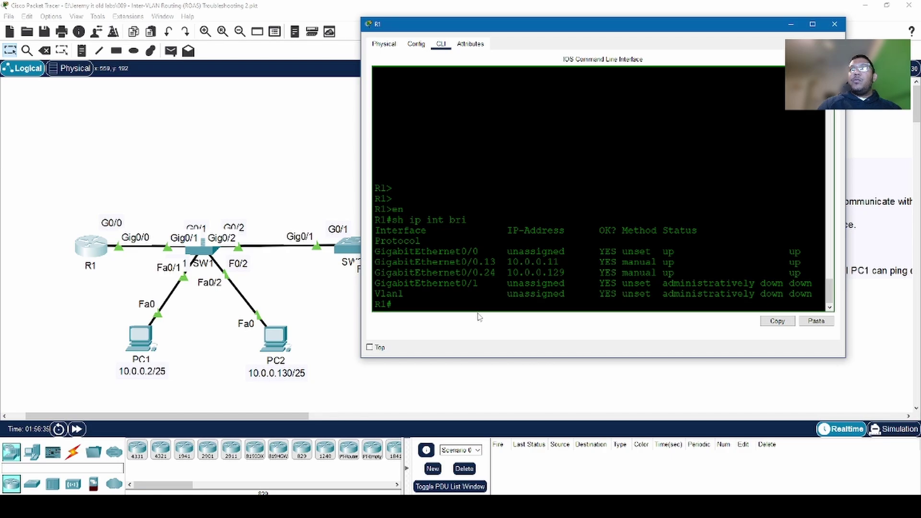
Enter configuration mode on R1 and select subinterface g0/0.13 for editing.
{"action": "type", "text": "conf t"}
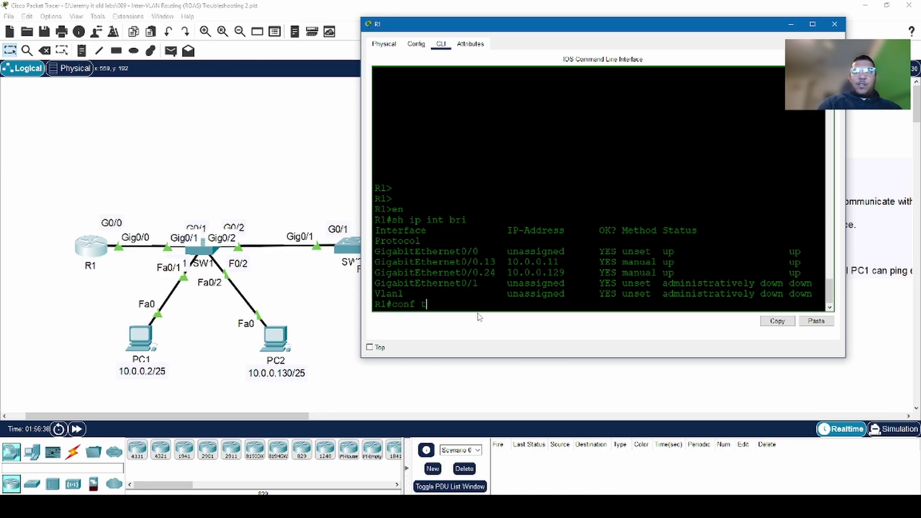
{"action": "key", "text": "Return"}
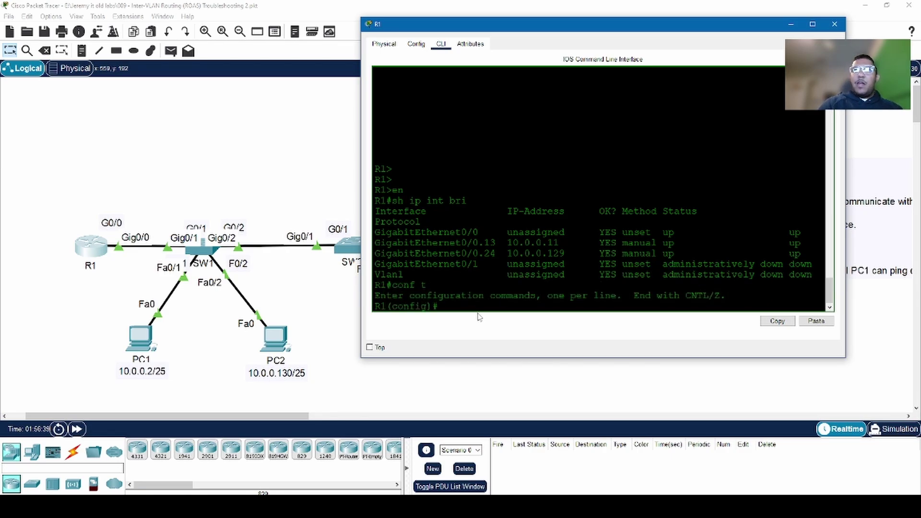
{"action": "type", "text": "int"}
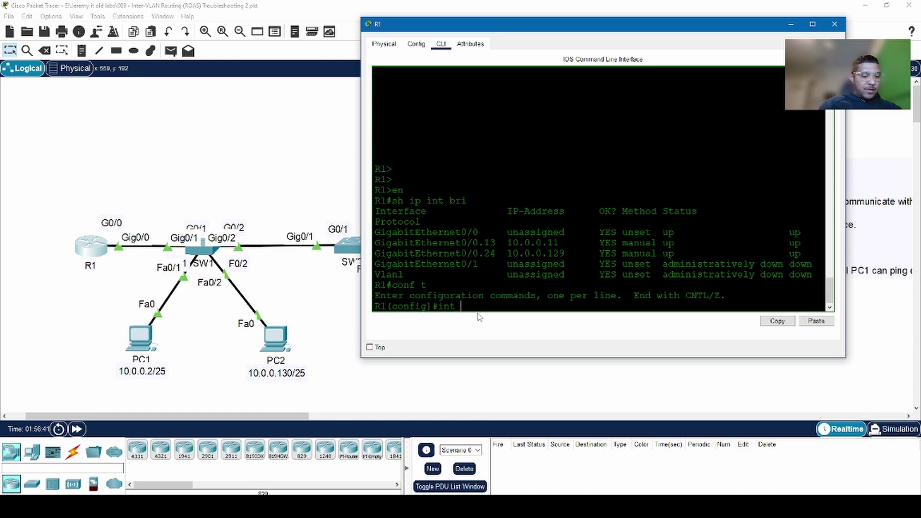
{"action": "type", "text": " g0/0"}
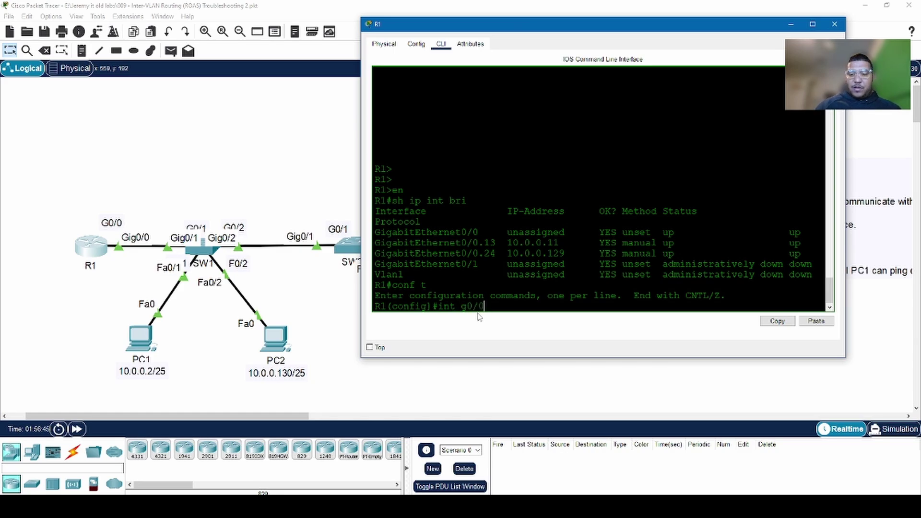
{"action": "type", "text": ".1"}
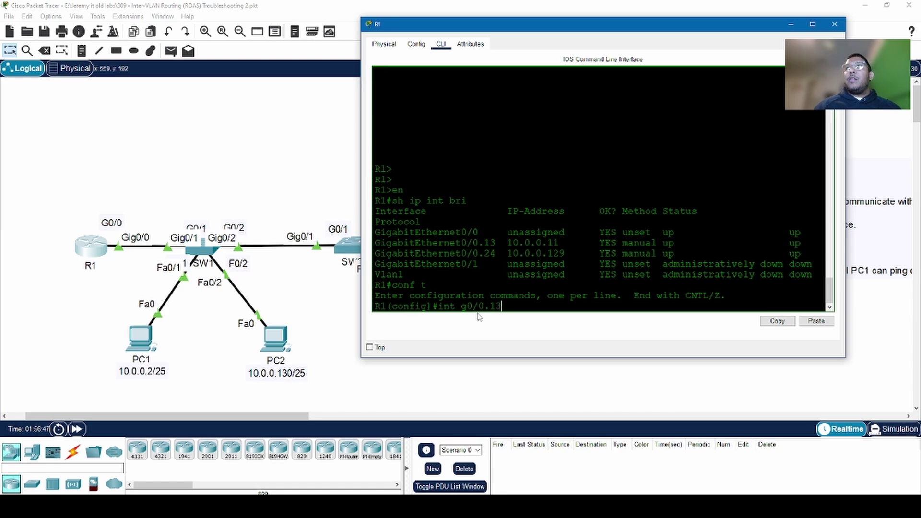
{"action": "type", "text": "3"}
{"action": "key", "text": "Return"}
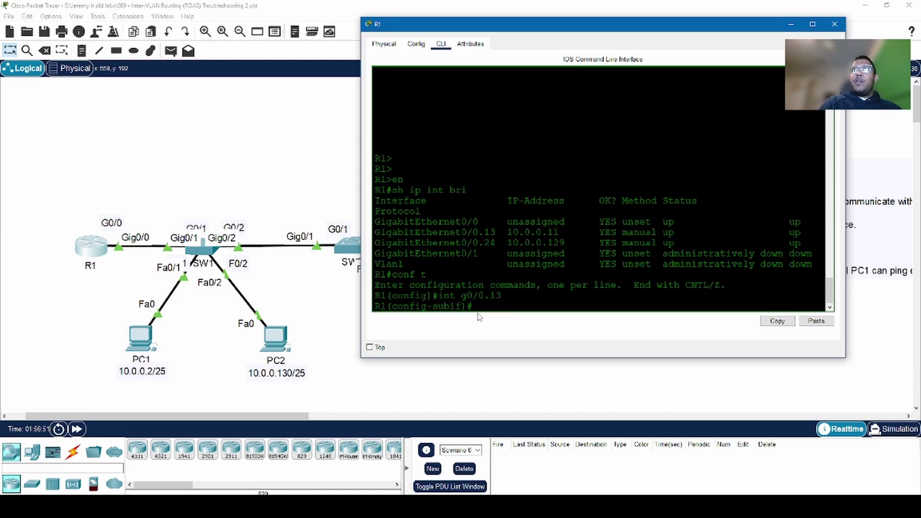
{"action": "type", "text": "ip add"}
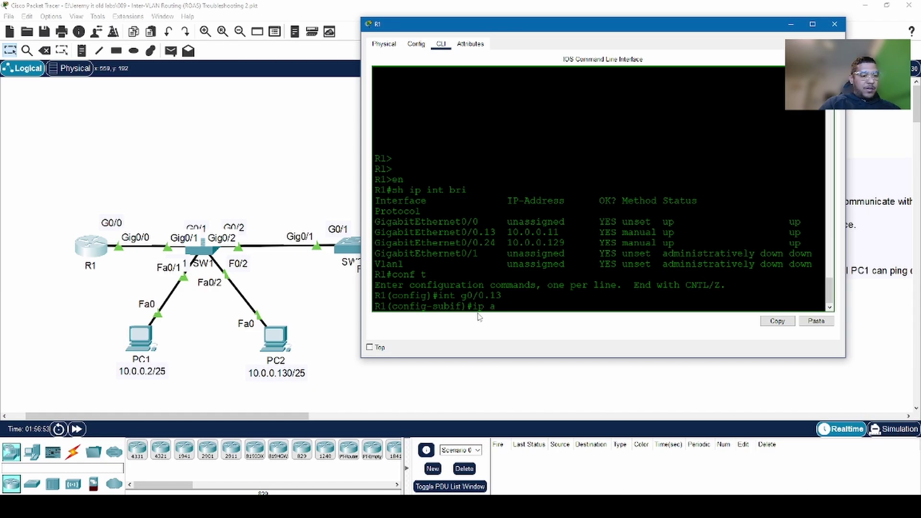
{"action": "key", "text": "BackSpace"}
{"action": "key", "text": "BackSpace"}
{"action": "key", "text": "BackSpace"}
{"action": "key", "text": "BackSpace"}
{"action": "key", "text": "BackSpace"}
{"action": "key", "text": "BackSpace"}
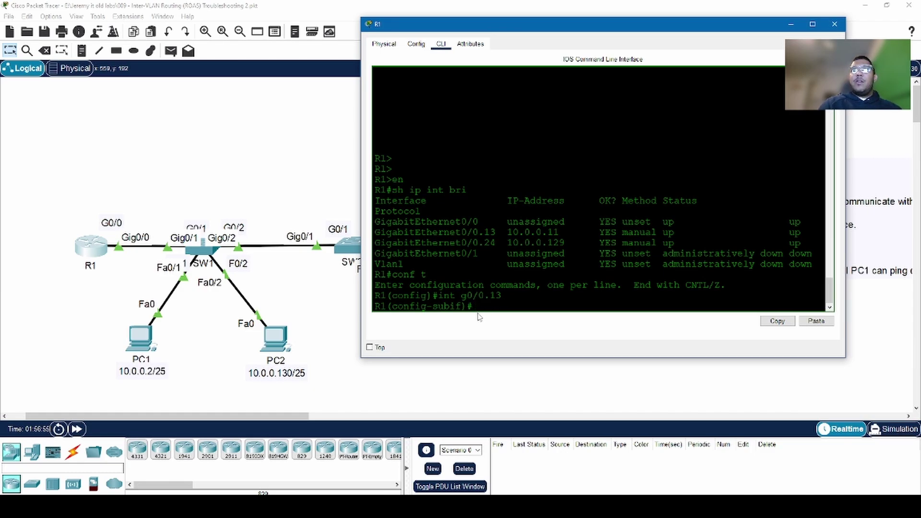
{"action": "type", "text": "no"}
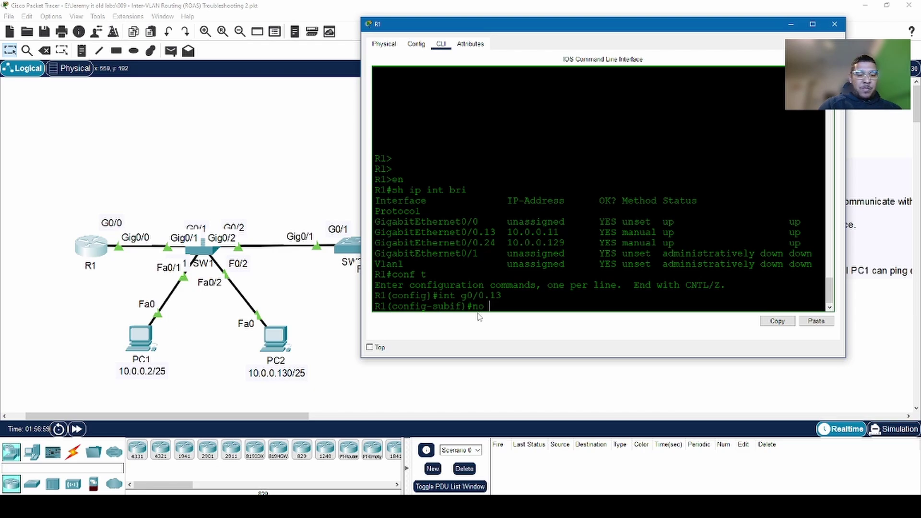
{"action": "type", "text": " ip addr"}
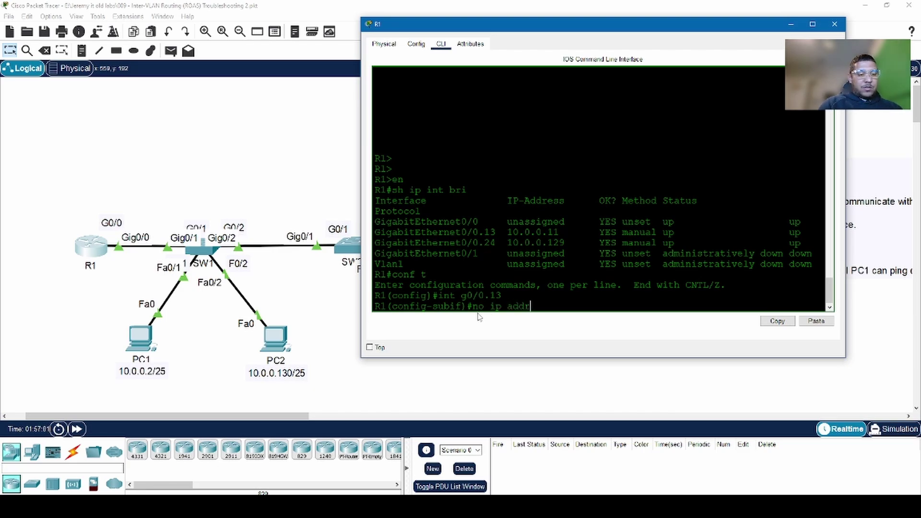
{"action": "type", "text": "ess"}
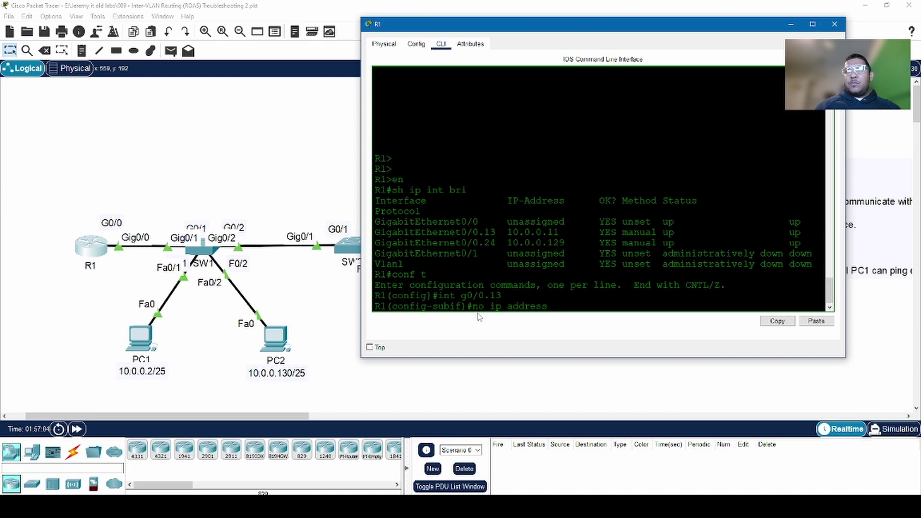
{"action": "key", "text": "BackSpace"}
{"action": "key", "text": "BackSpace"}
{"action": "key", "text": "BackSpace"}
{"action": "key", "text": "BackSpace"}
{"action": "key", "text": "BackSpace"}
{"action": "key", "text": "BackSpace"}
{"action": "key", "text": "BackSpace"}
{"action": "key", "text": "BackSpace"}
{"action": "key", "text": "BackSpace"}
{"action": "key", "text": "BackSpace"}
{"action": "key", "text": "BackSpace"}
{"action": "key", "text": "BackSpace"}
{"action": "key", "text": "BackSpace"}
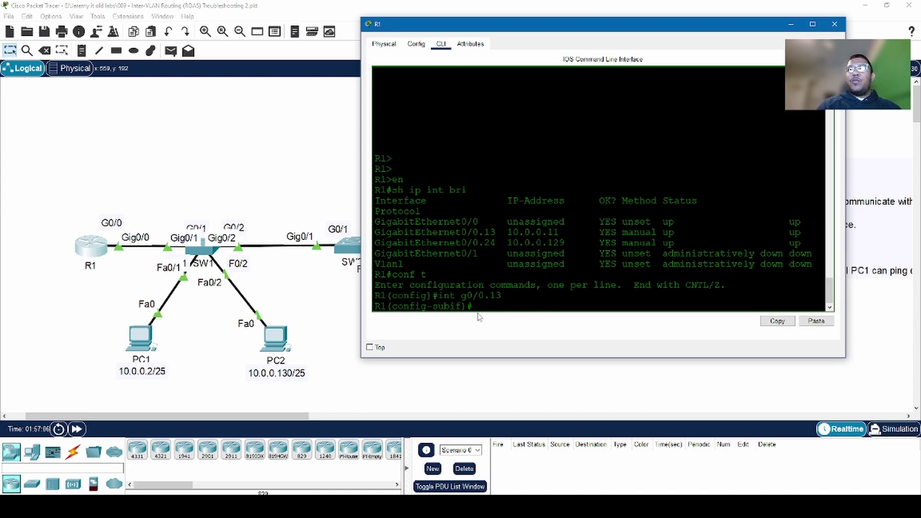
Set the IP address of R1's subinterface g0/0.13 to 10.0.0.1 with subnet mask 255.255.255.128.
{"action": "type", "text": "ip"}
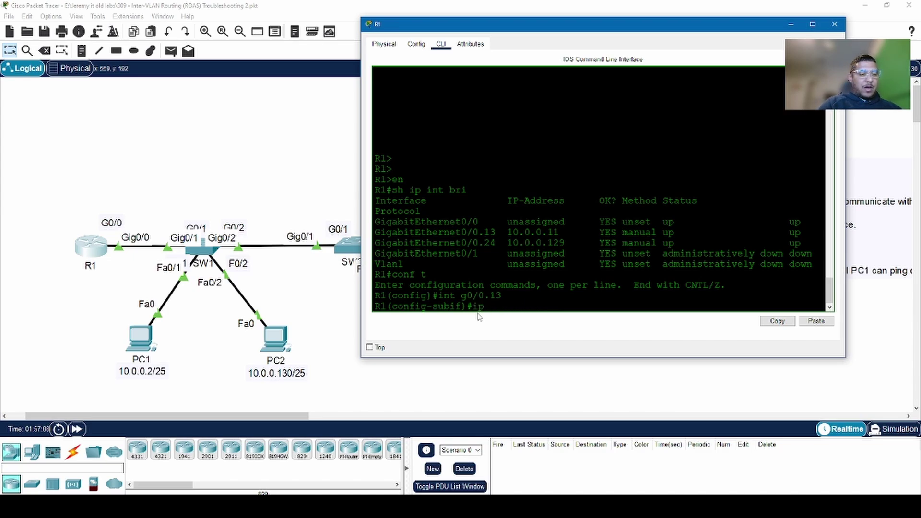
{"action": "type", "text": " add"}
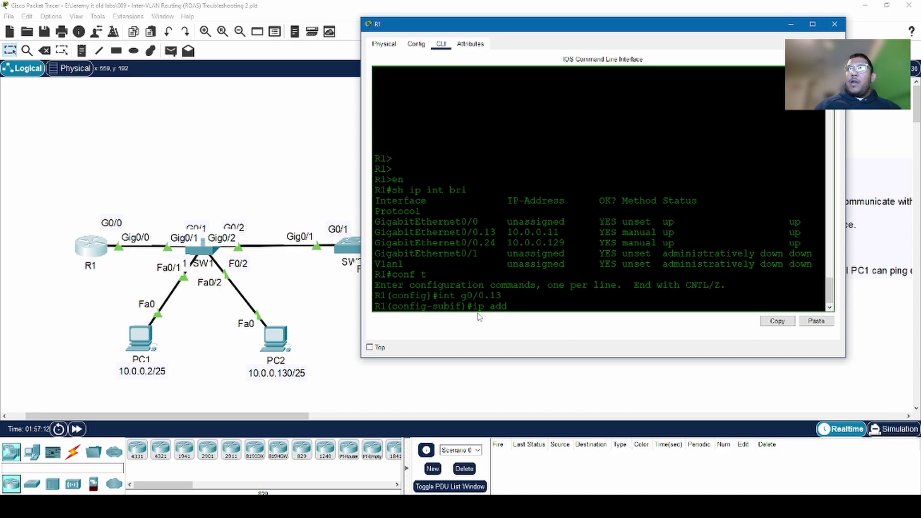
{"action": "type", "text": " 10.0.0"}
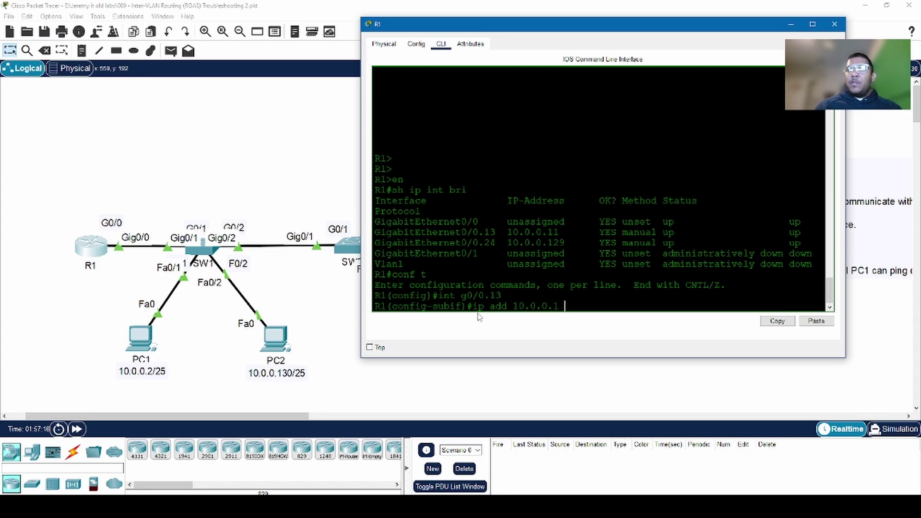
{"action": "type", "text": ".1 "}
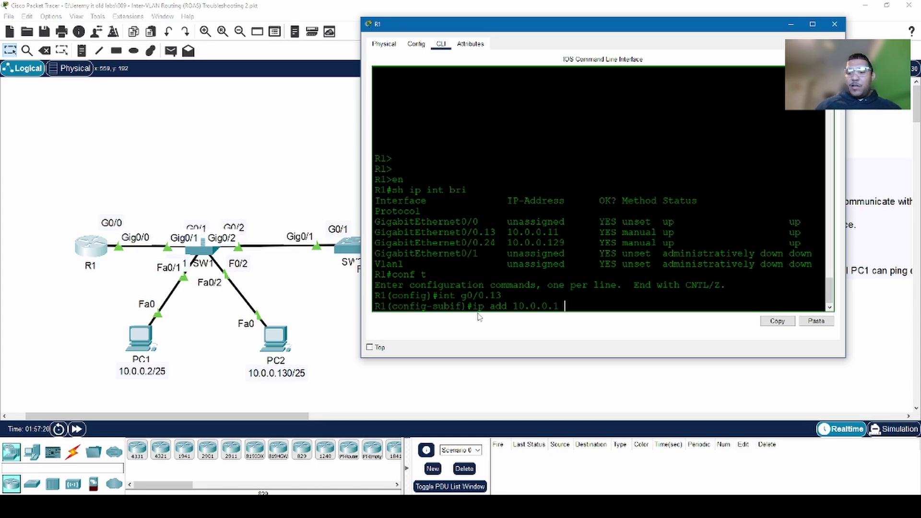
{"action": "type", "text": "255"}
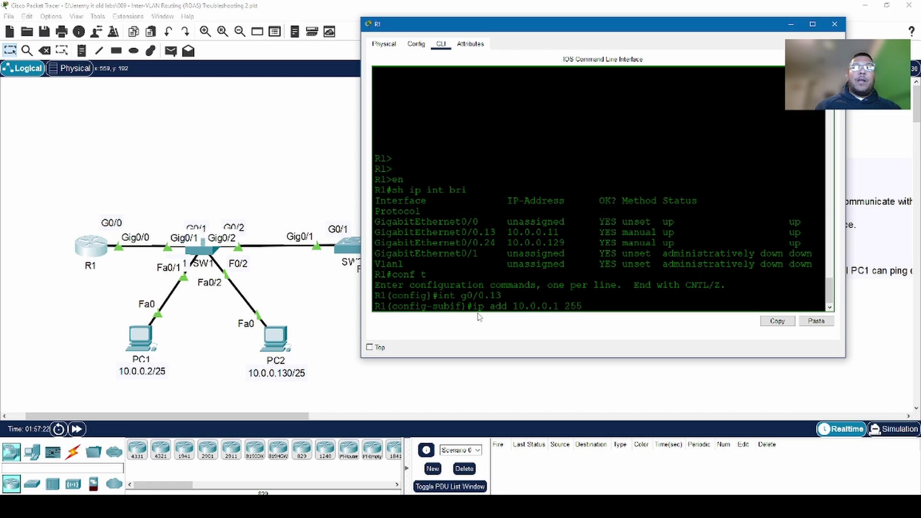
{"action": "type", "text": ".255"}
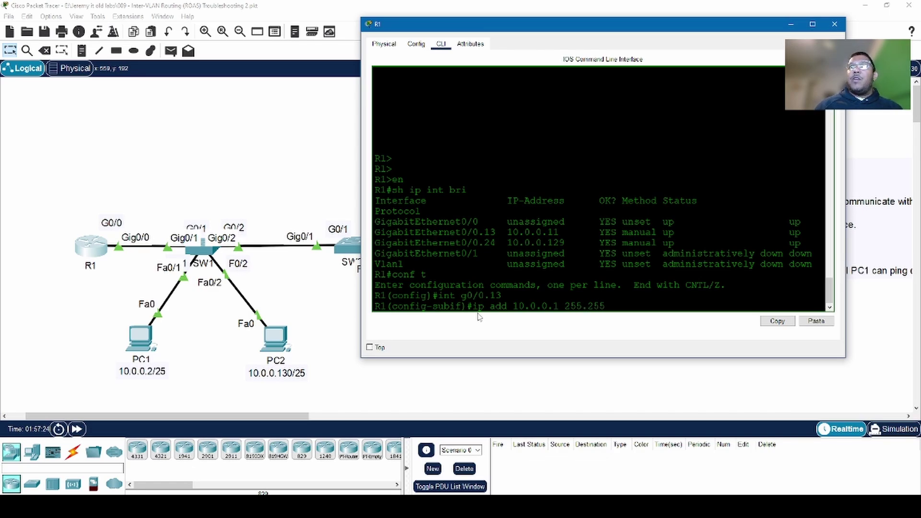
{"action": "type", "text": ".255.128"}
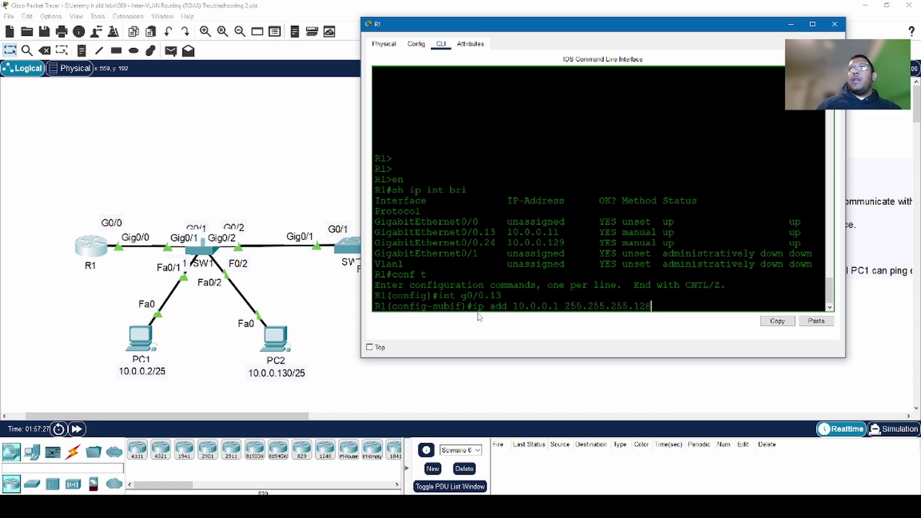
{"action": "key", "text": "Return"}
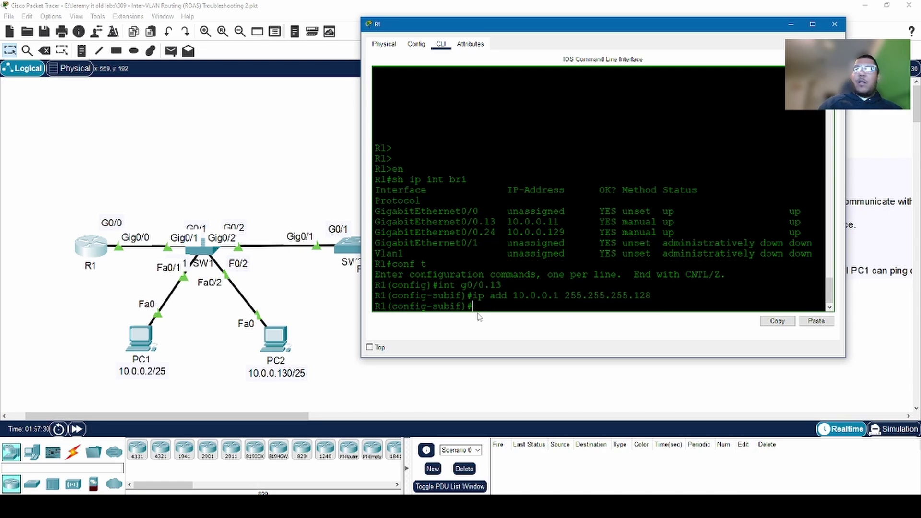
{"action": "key", "text": "Up"}
{"action": "key", "text": "Up"}
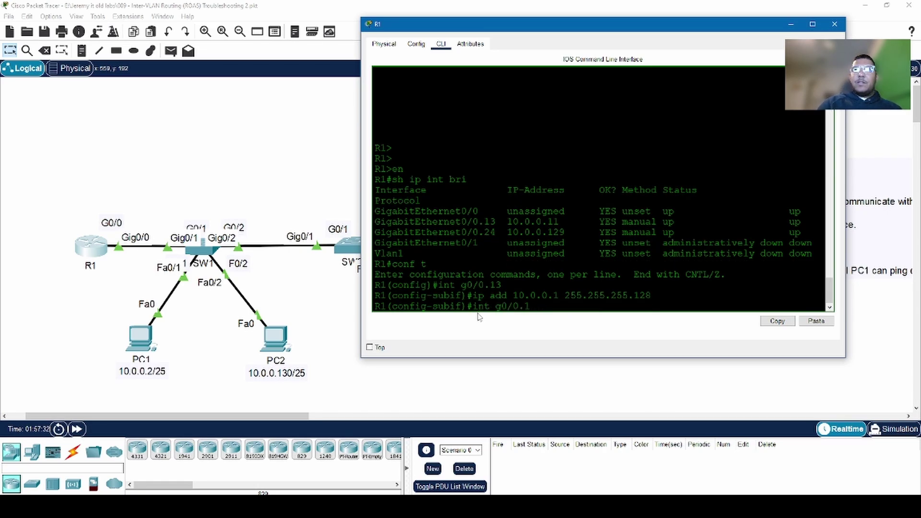
{"action": "key", "text": "BackSpace"}
{"action": "key", "text": "BackSpace"}
{"action": "key", "text": "BackSpace"}
{"action": "key", "text": "BackSpace"}
{"action": "key", "text": "BackSpace"}
{"action": "key", "text": "BackSpace"}
{"action": "key", "text": "BackSpace"}
{"action": "key", "text": "BackSpace"}
{"action": "key", "text": "BackSpace"}
{"action": "key", "text": "BackSpace"}
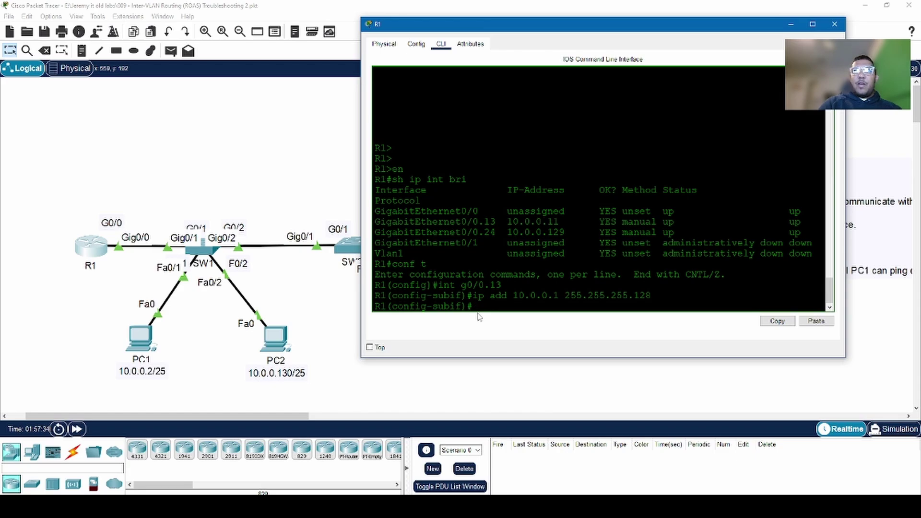
Check R1's interface addresses from configuration mode with do sh ip int bri, and close the R1 window.
{"action": "type", "text": "d"}
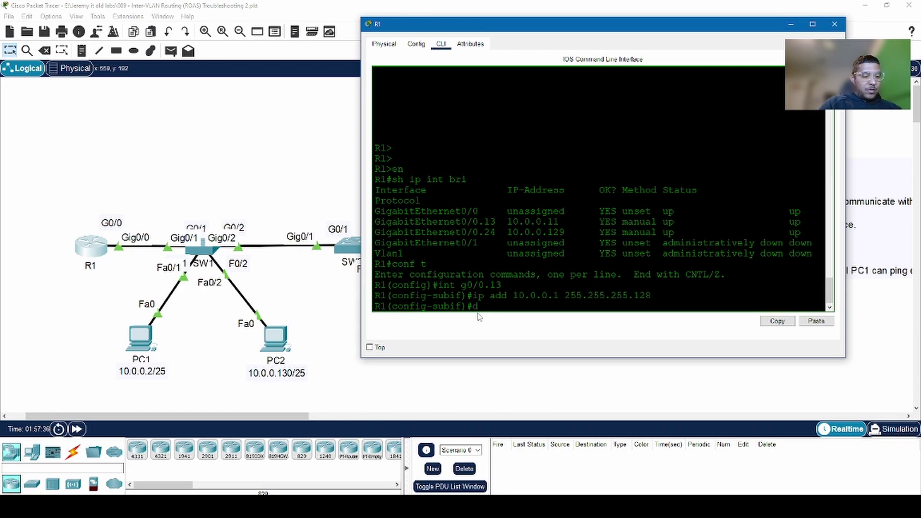
{"action": "type", "text": "o shi i"}
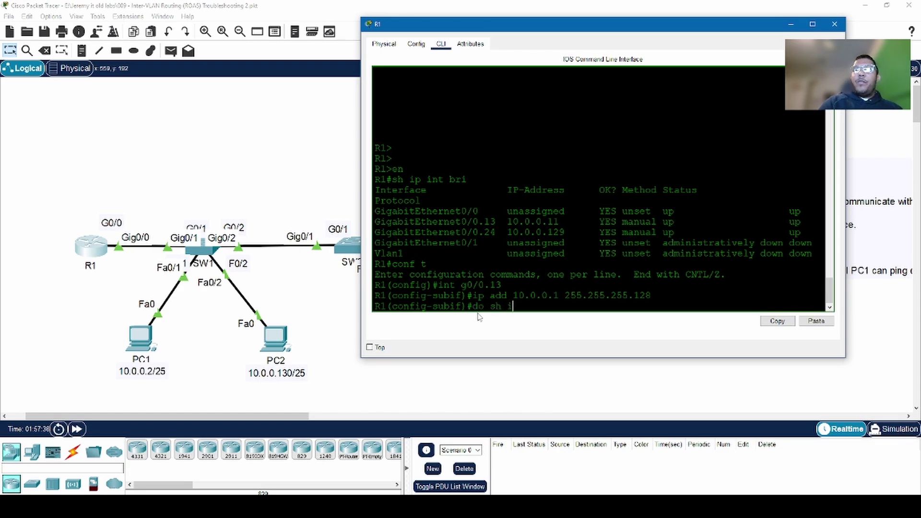
{"action": "type", "text": "p int bri"}
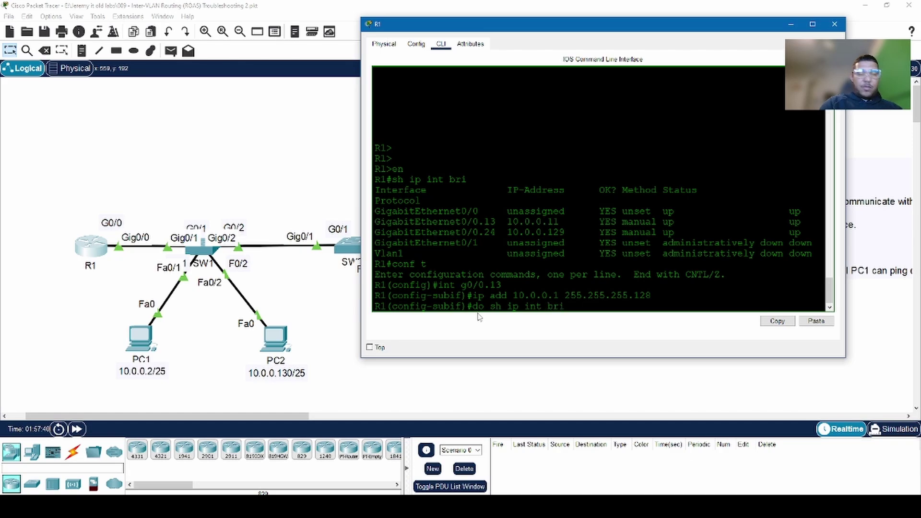
{"action": "key", "text": "Return"}
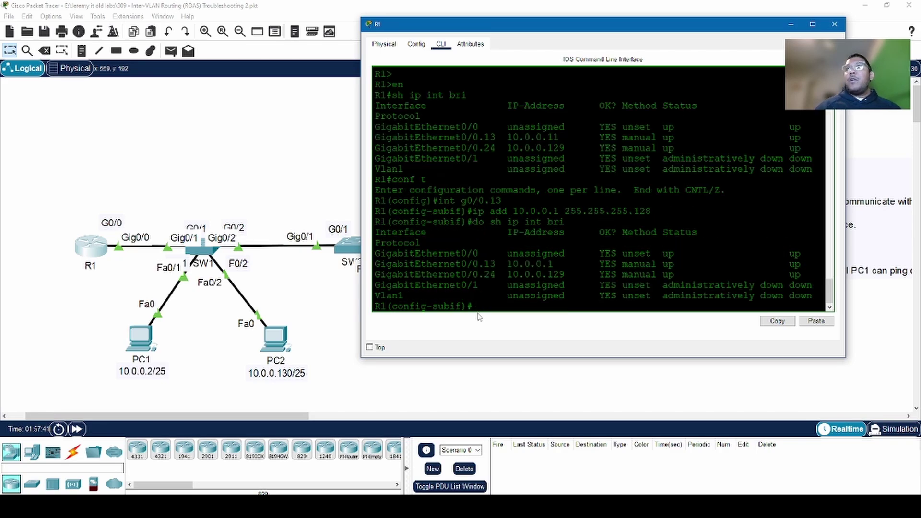
{"action": "left_click", "coordinate": [835, 24]}
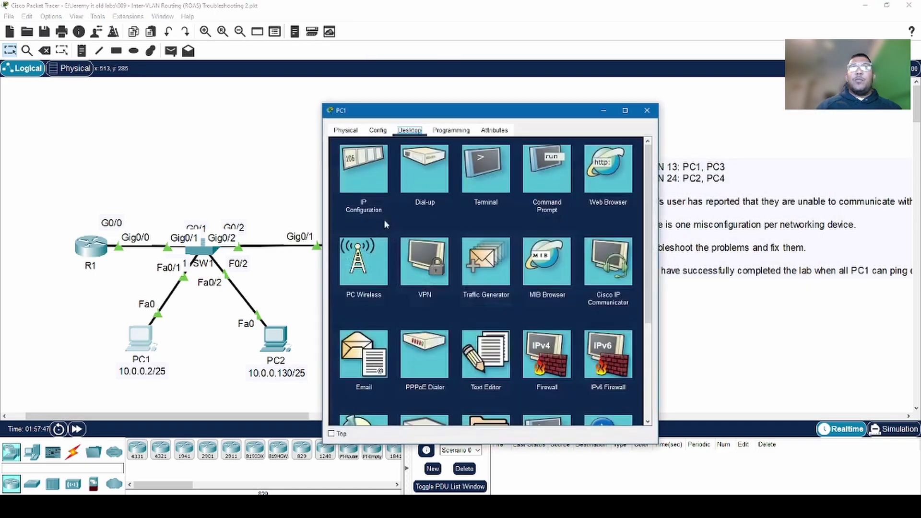
Open PC1's command prompt beside the topology and page through the paused IP configuration listing to its end.
{"action": "left_click", "coordinate": [549, 169]}
{"action": "left_click_drag", "start_coordinate": [554, 112], "coordinate": [745, 54]}
{"action": "scroll", "coordinate": [720, 255], "scroll_direction": "down", "scroll_amount": 1}
{"action": "scroll", "coordinate": [720, 255], "scroll_direction": "down", "scroll_amount": 5}
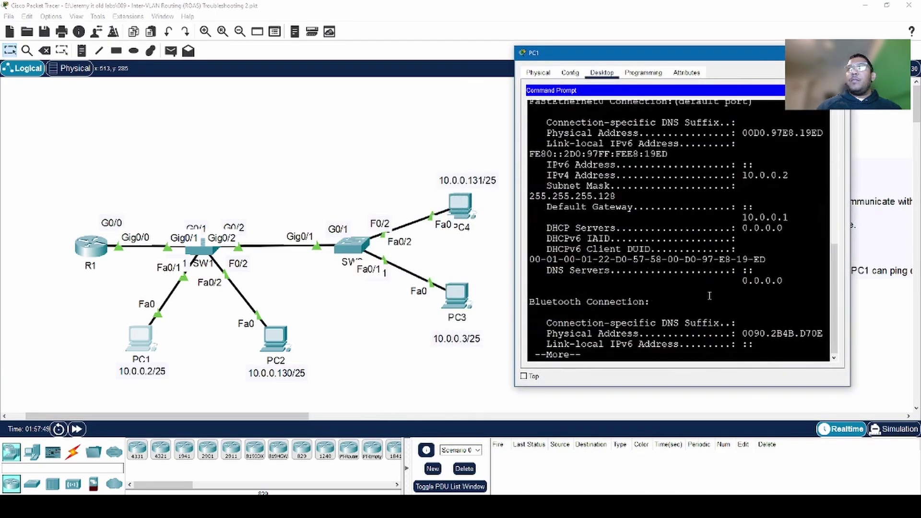
{"action": "scroll", "coordinate": [693, 309], "scroll_direction": "down", "scroll_amount": 2}
{"action": "key", "text": "space"}
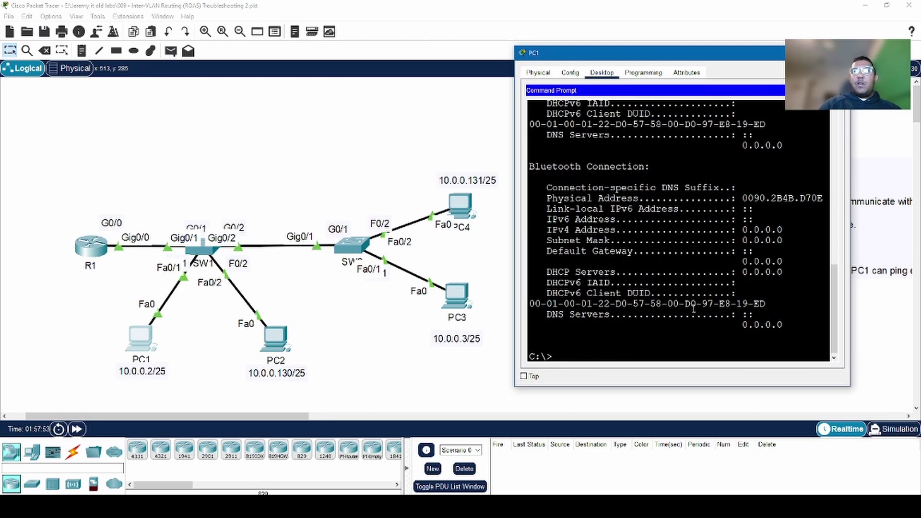
Ping PC1's own address 10.0.0.2 and PC3 at 10.0.0.3 from PC1's command prompt.
{"action": "type", "text": "ping"}
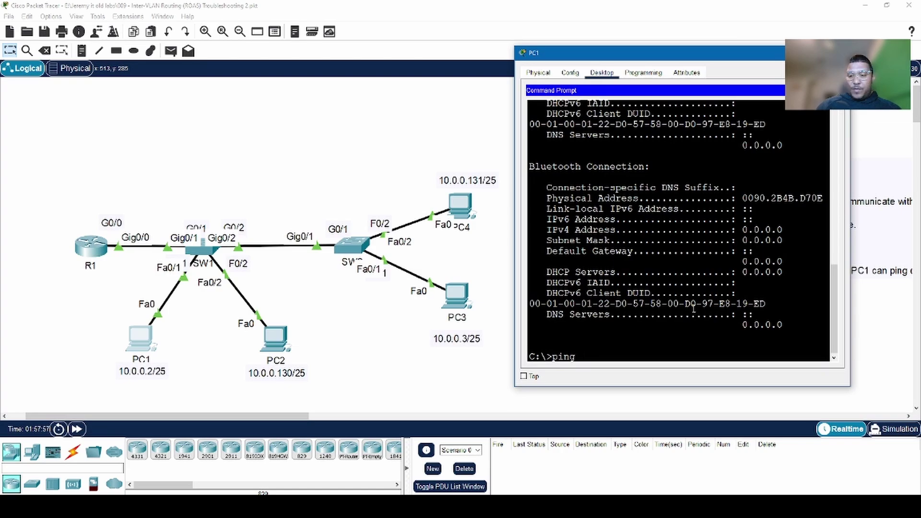
{"action": "type", "text": " 10"}
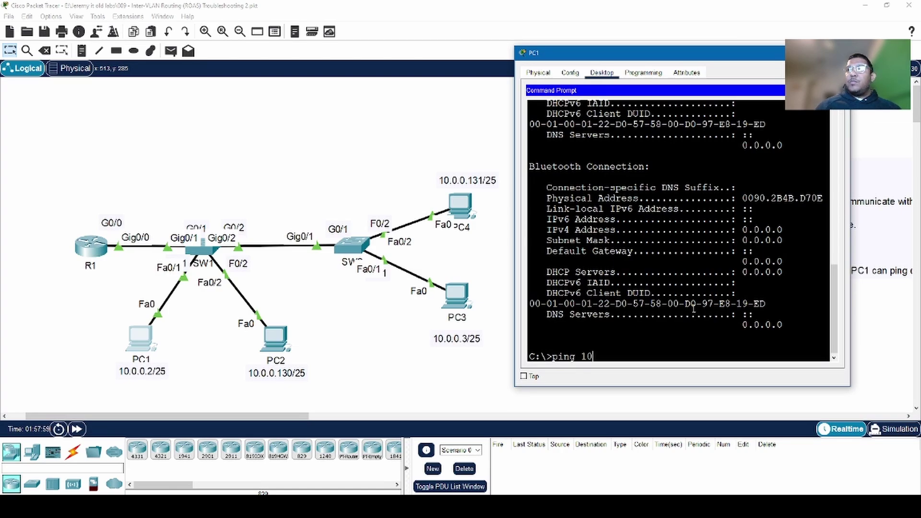
{"action": "type", "text": ".0.0.2"}
{"action": "key", "text": "Return"}
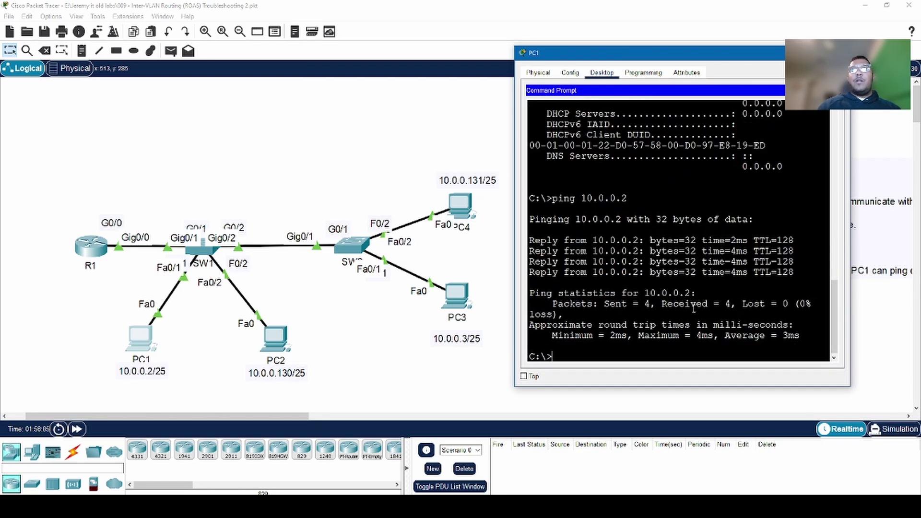
{"action": "type", "text": "ping 10.0.0."}
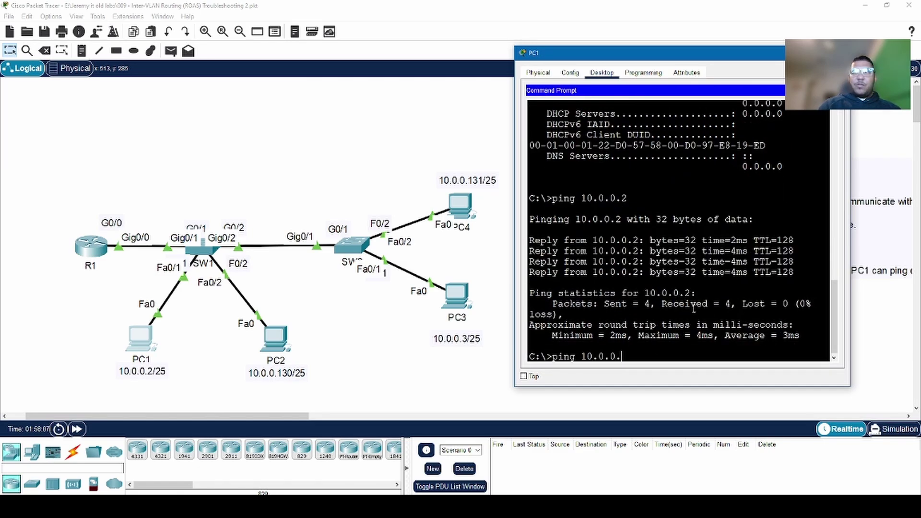
{"action": "type", "text": "3"}
{"action": "key", "text": "Return"}
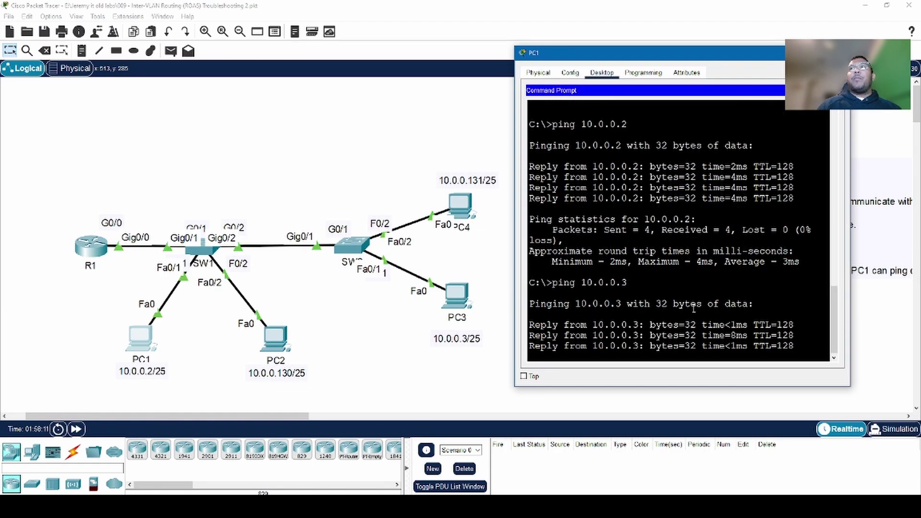
Ping the address 10.0.0.133 from PC1's command prompt.
{"action": "key", "text": "Up"}
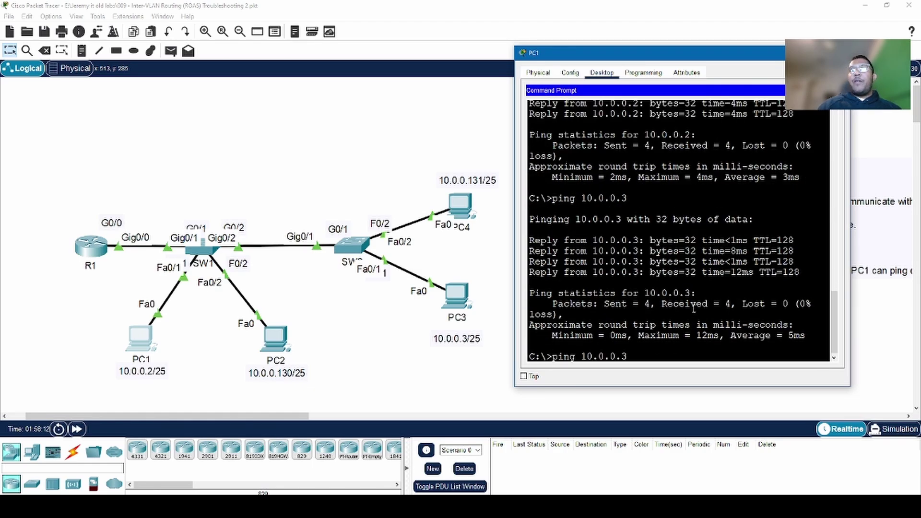
{"action": "key", "text": "Left"}
{"action": "type", "text": "1"}
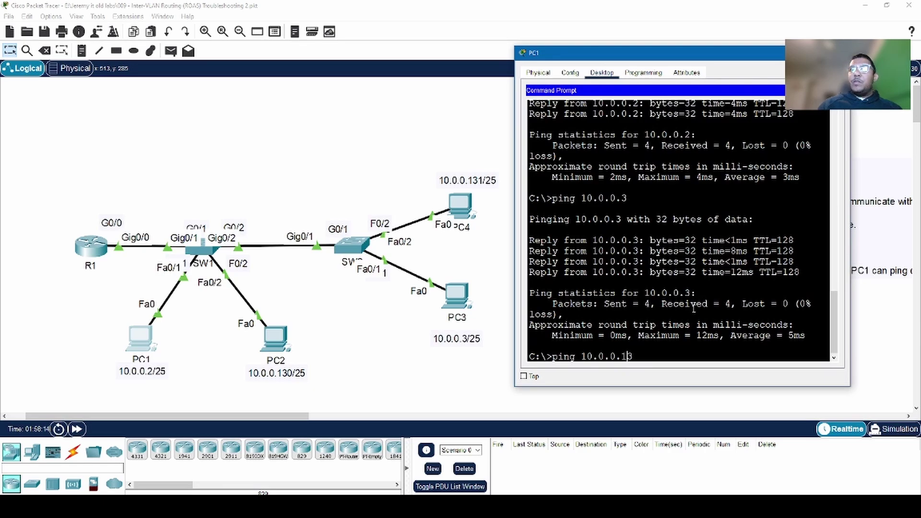
{"action": "type", "text": "3"}
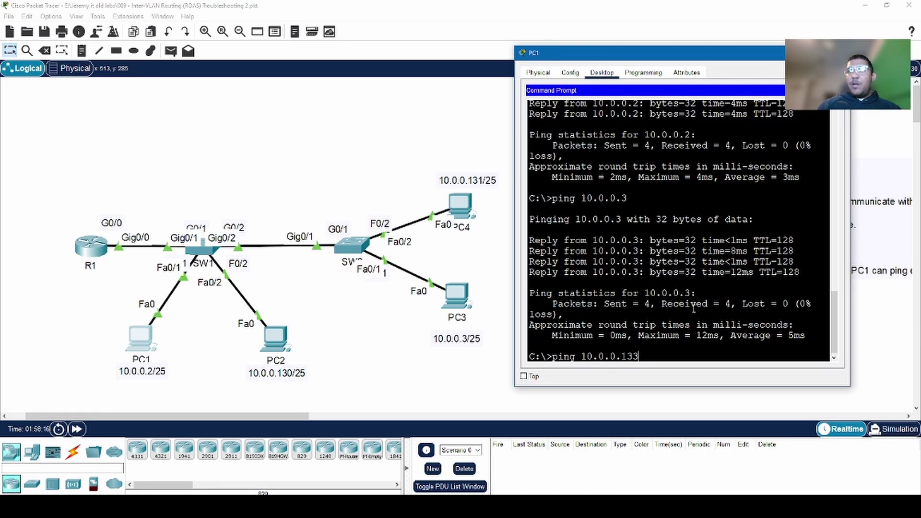
{"action": "key", "text": "Return"}
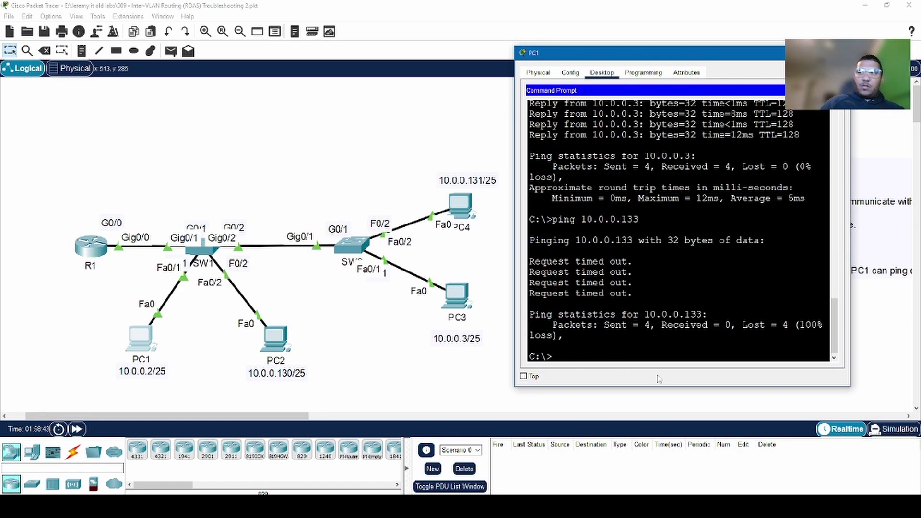
Ping PC4 at 10.0.0.131 from PC1's command prompt to test routing between the VLANs.
{"action": "key", "text": "Up"}
{"action": "key", "text": "BackSpace"}
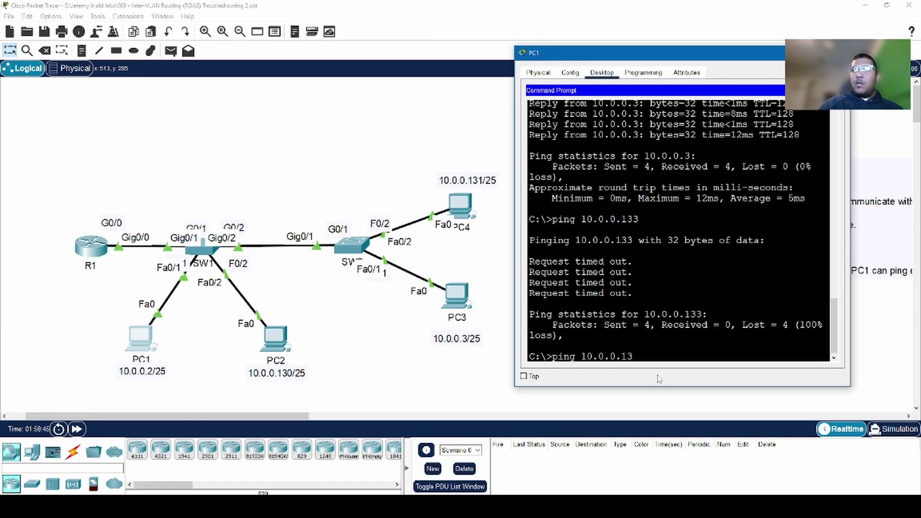
{"action": "type", "text": "1"}
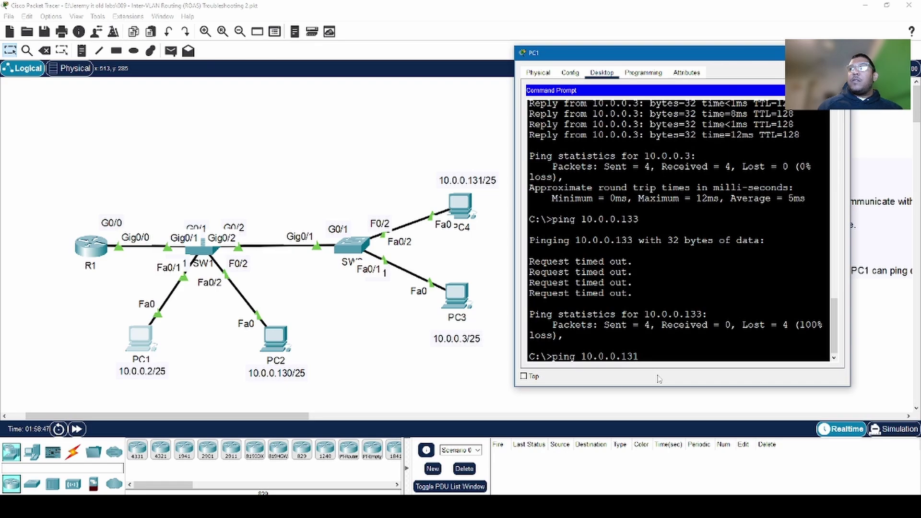
{"action": "key", "text": "Return"}
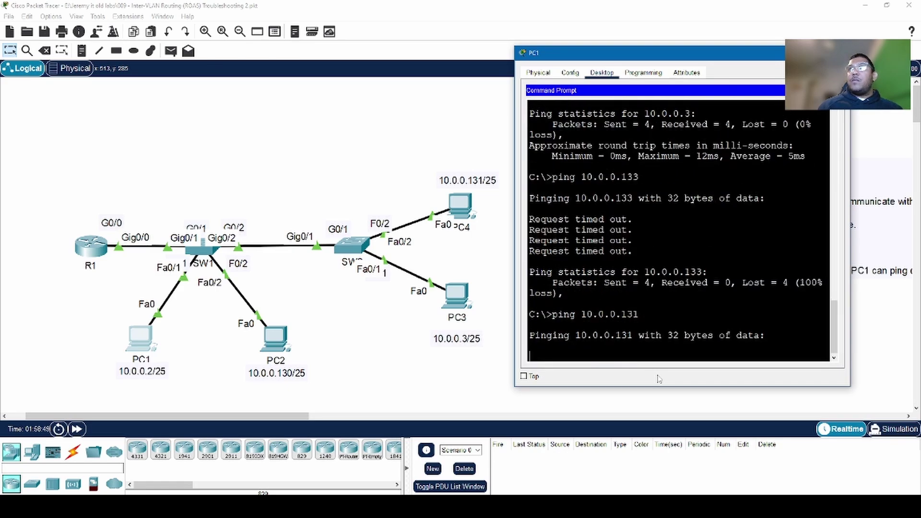